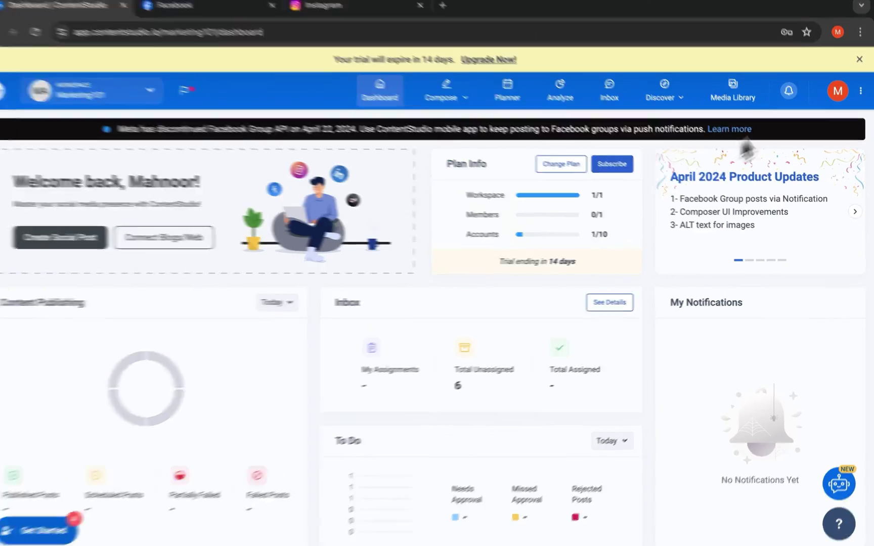
- Create a password-protected EasyConnect link titled The Orange Tree and copy it
left_click(836, 88)
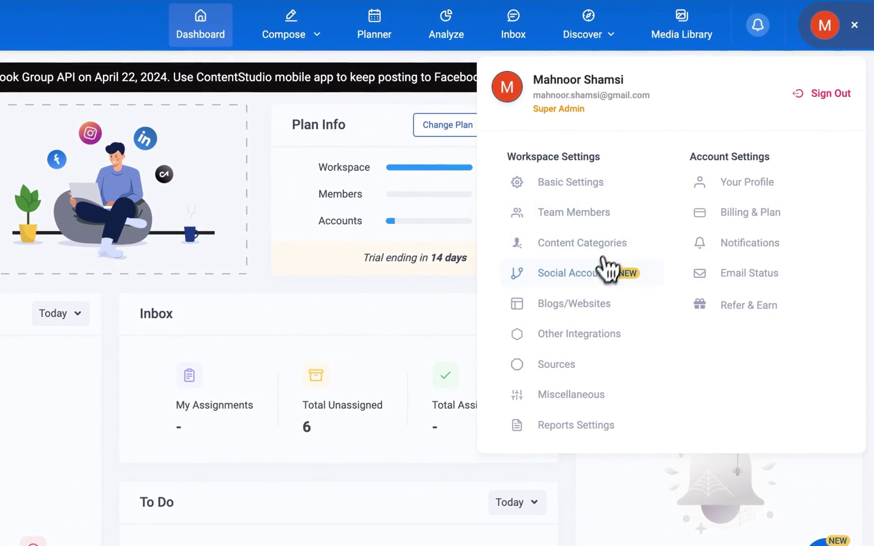
left_click(604, 270)
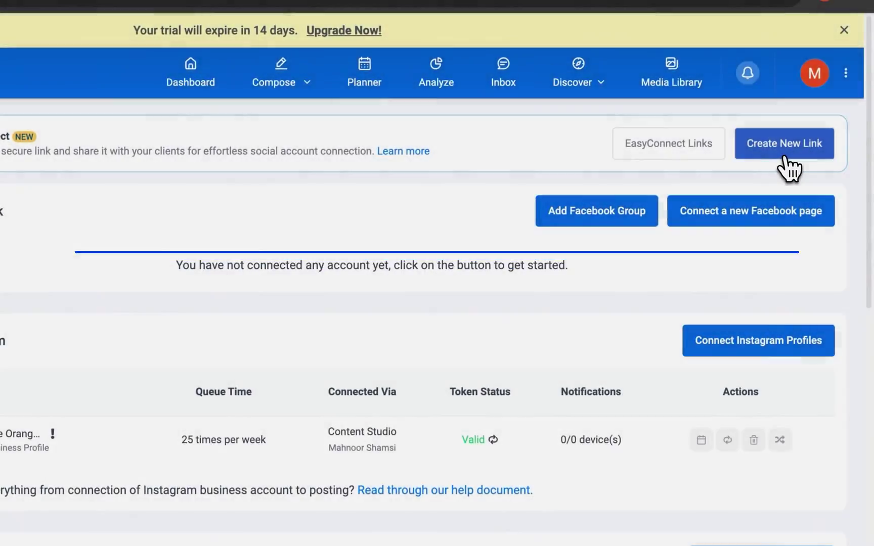
left_click(808, 150)
left_click(508, 273)
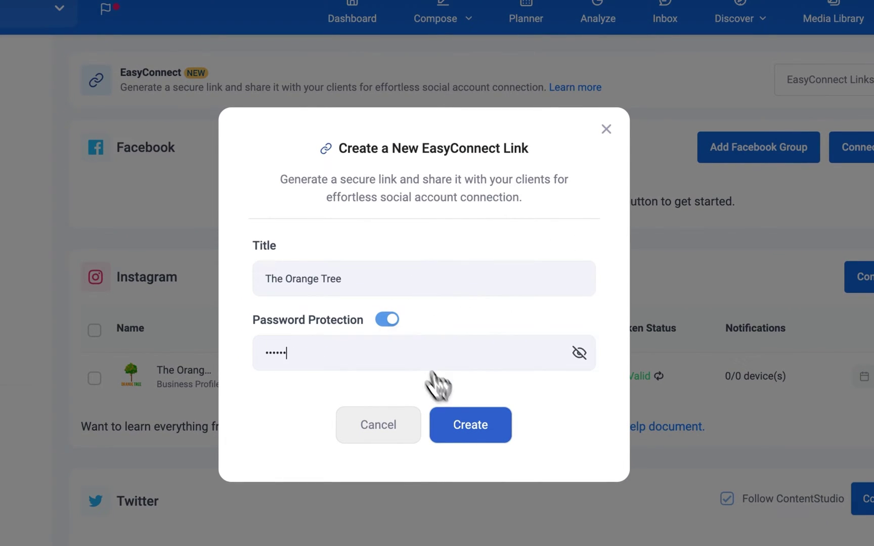
left_click(471, 435)
left_click(440, 394)
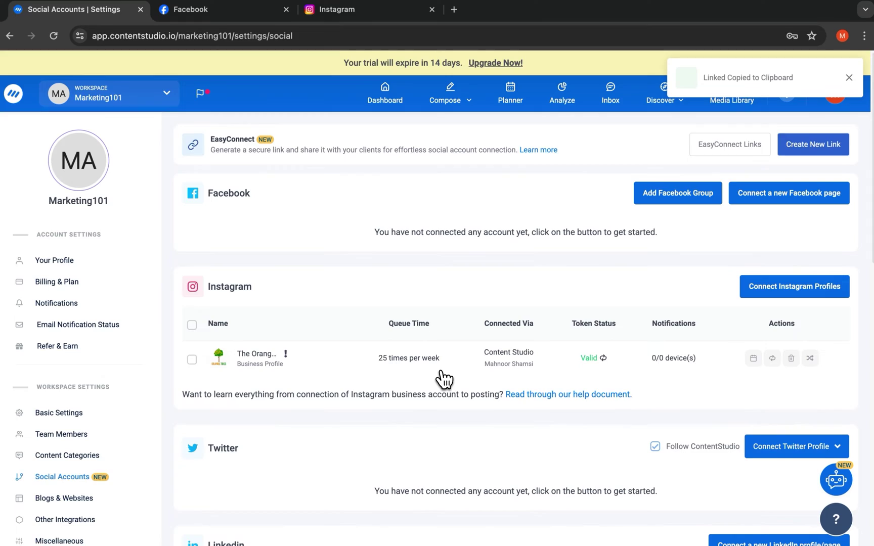
- Open the copied link in a new tab, enter the link password and connect The Orange Tree Facebook page
left_click(454, 12)
key("ctrl+v")
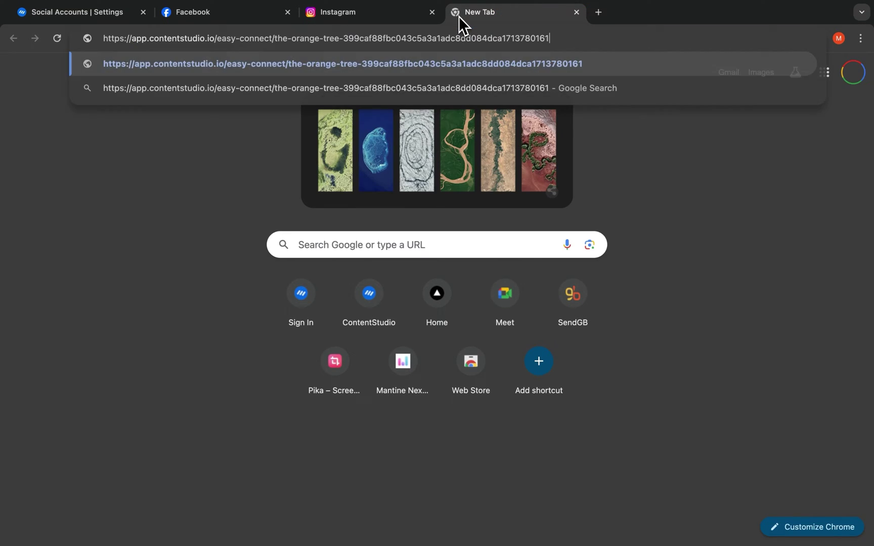
key("Return")
left_click(421, 305)
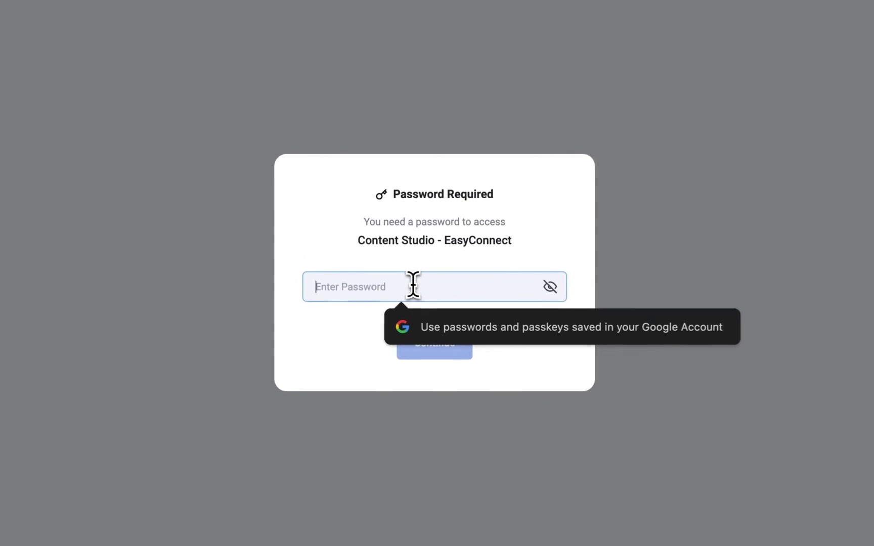
type("••••••")
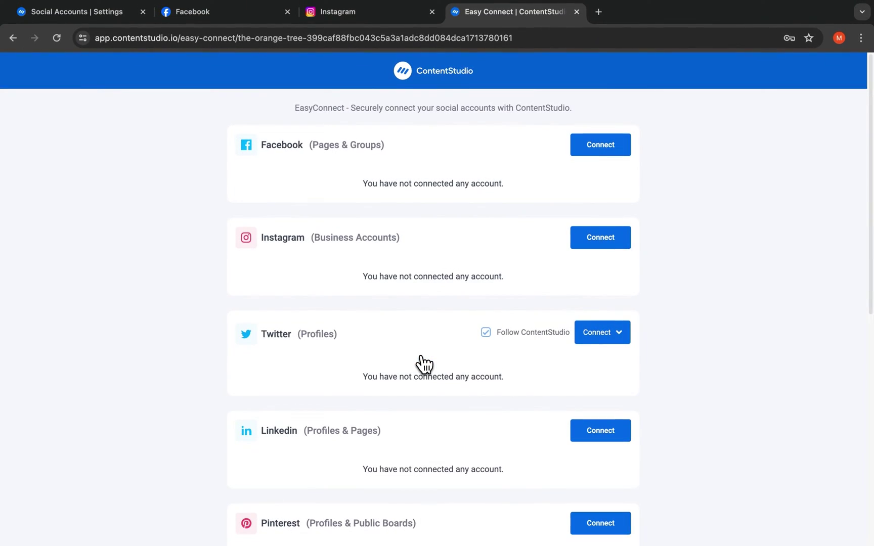
left_click(597, 151)
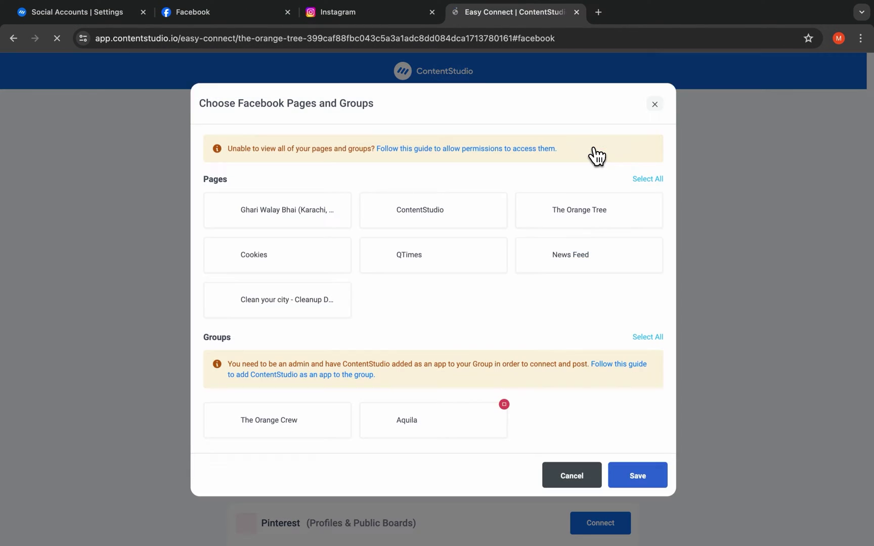
left_click(589, 222)
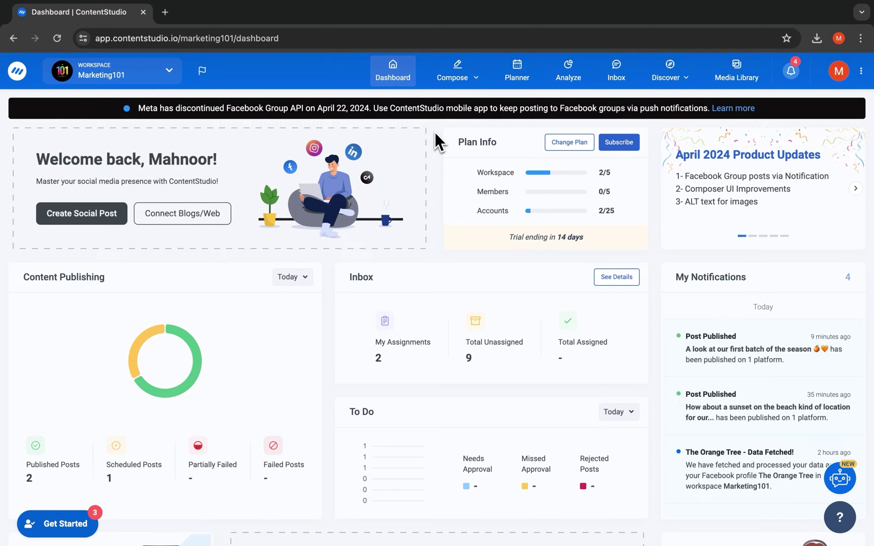
- Scroll through the Marketing101 dashboard cards to review plan usage and inbox items
scroll(434, 132, "down", 3)
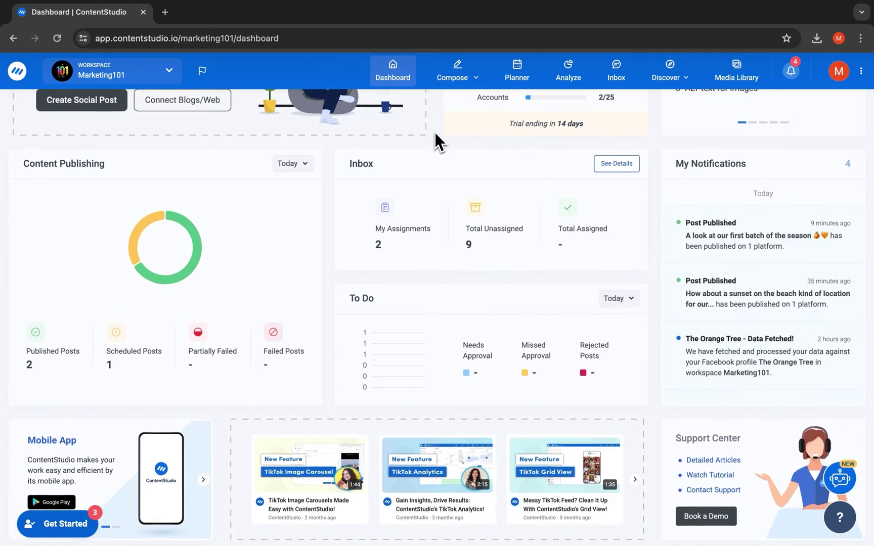
scroll(435, 132, "up", 3)
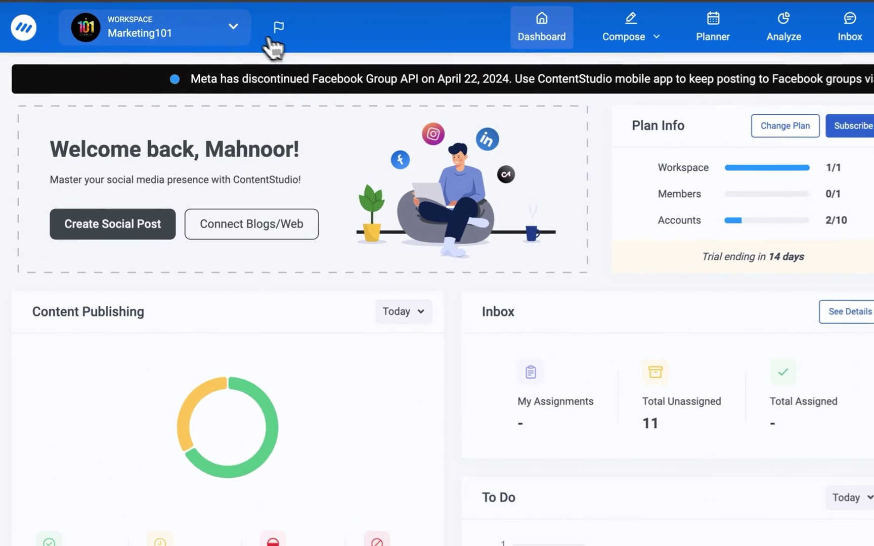
- From All Workspaces, start a new workspace and name it The Orange Tree
left_click(170, 72)
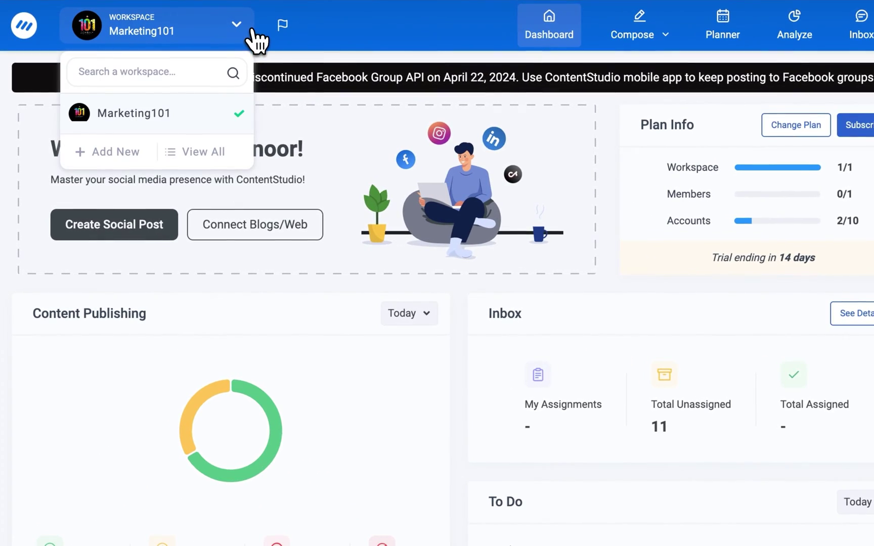
left_click(231, 153)
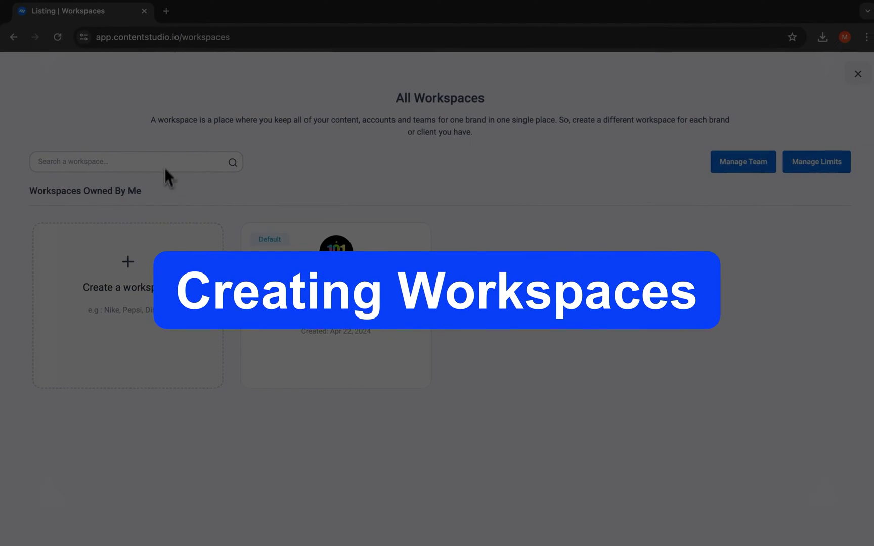
left_click(145, 276)
left_click(384, 136)
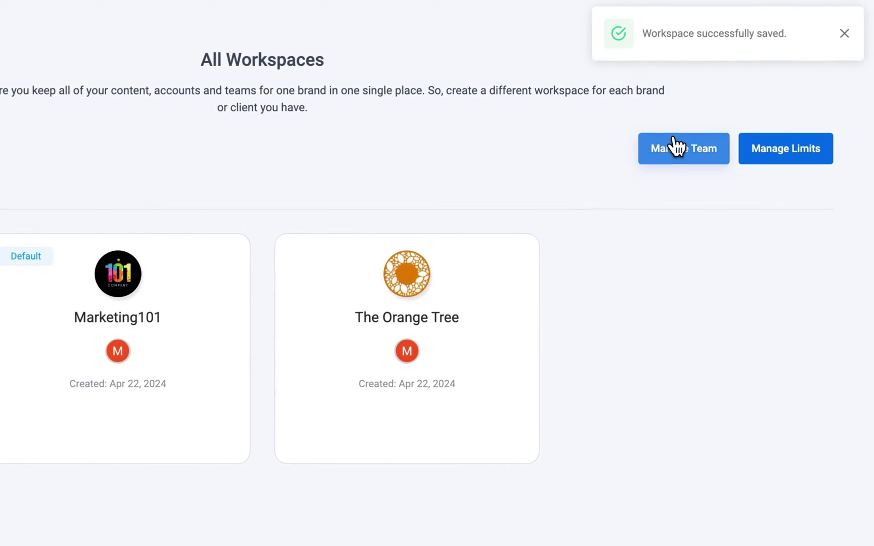
- Add a member by the invitee's e-mail as Collaborator, Client type, to Marketing101 and The Orange Tree
left_click(676, 146)
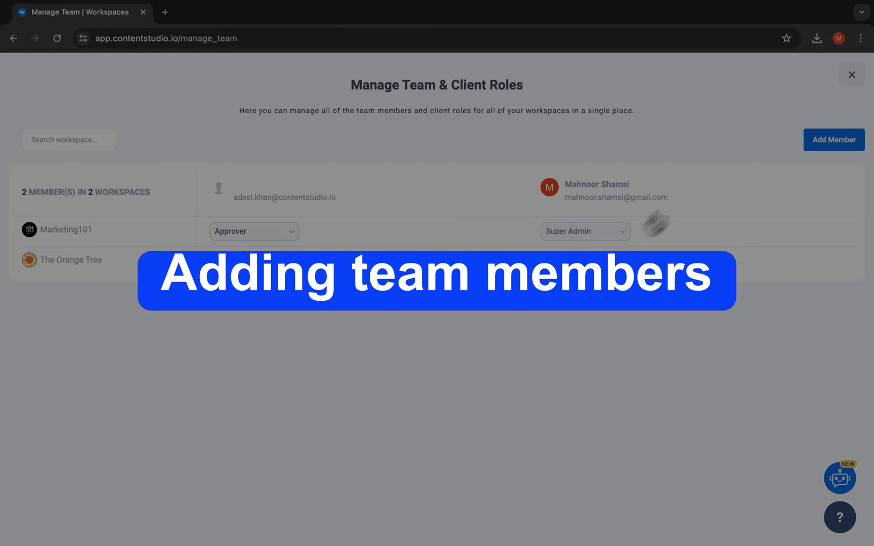
left_click(824, 136)
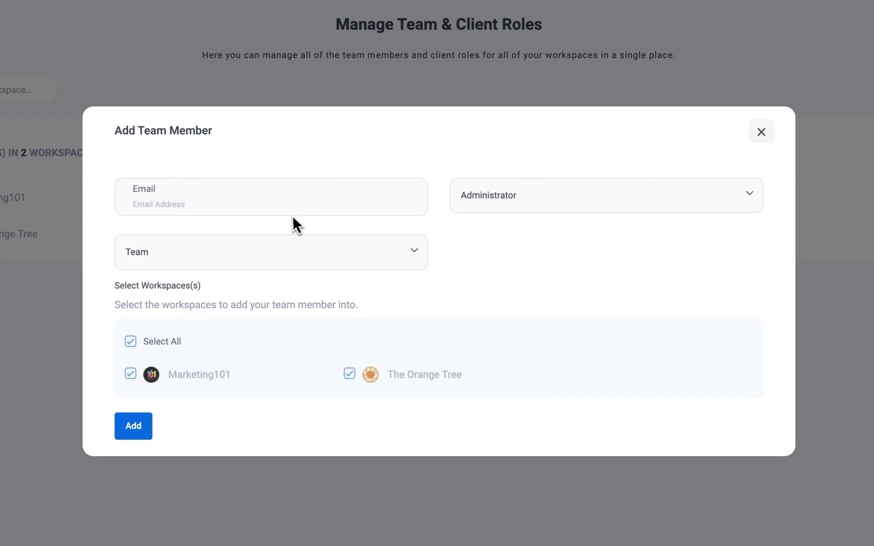
left_click(287, 217)
left_click(526, 205)
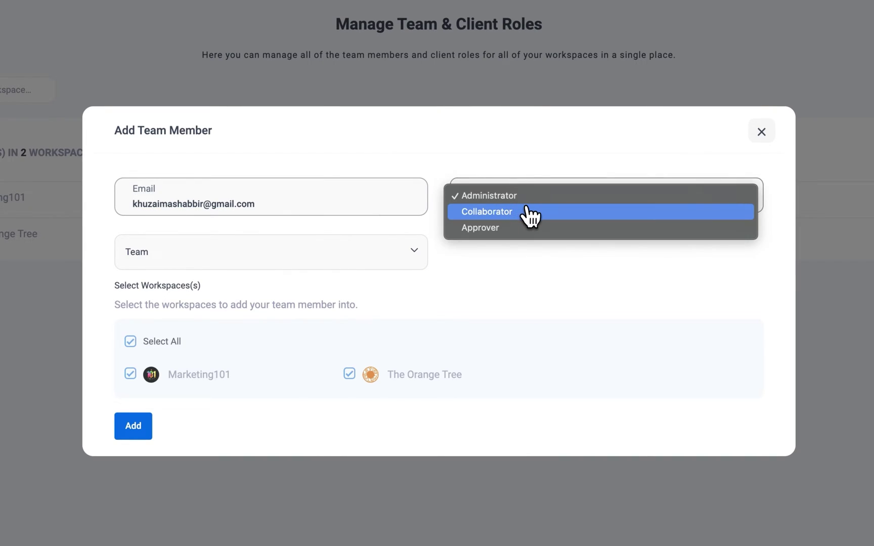
left_click(530, 213)
left_click(419, 202)
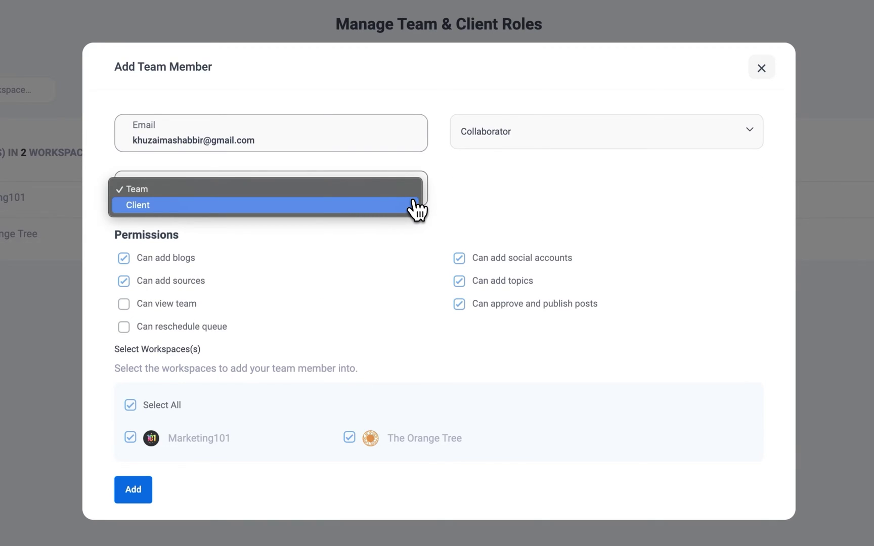
left_click(414, 205)
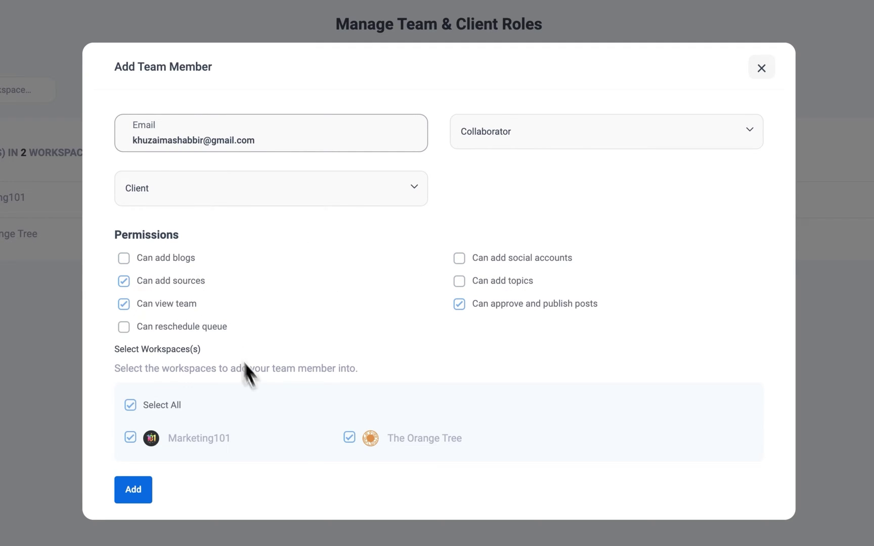
left_click(133, 490)
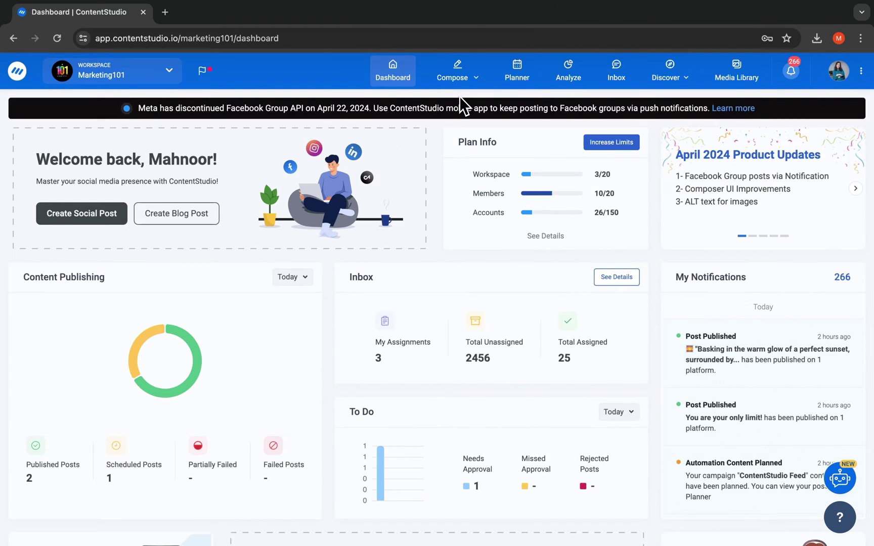
- Start a social post for The Orange Tree Facebook and Instagram accounts with a media-library image
left_click(457, 76)
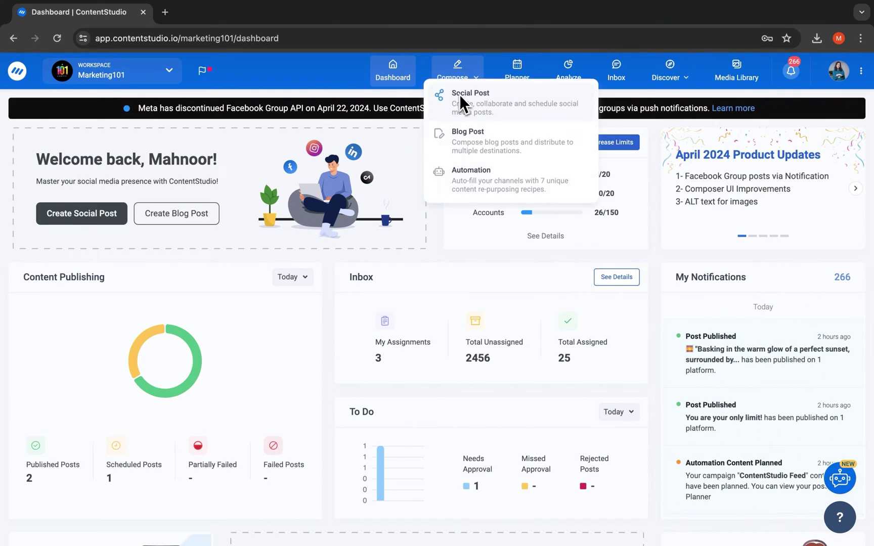
left_click(460, 100)
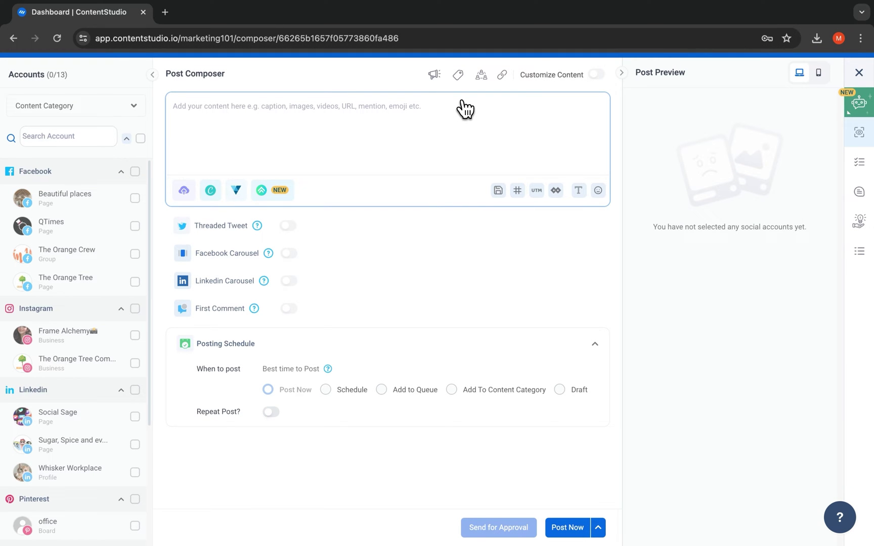
left_click(135, 281)
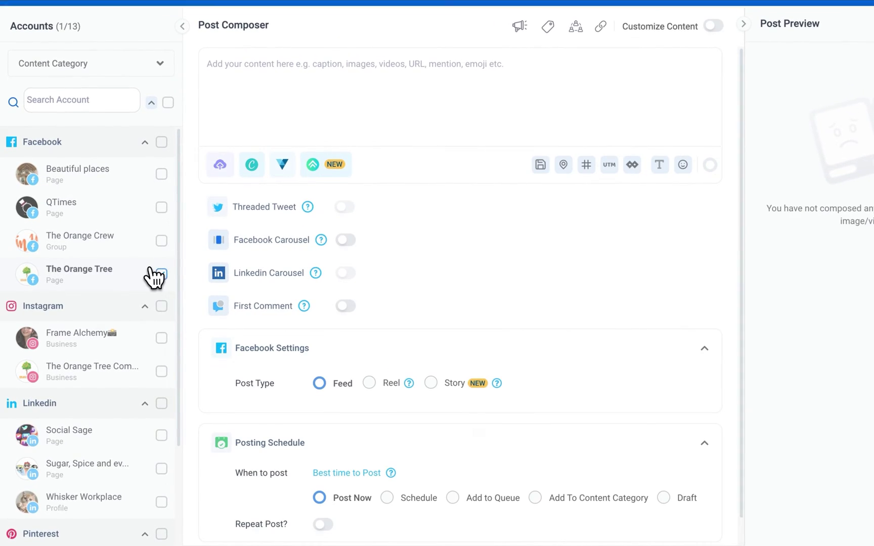
left_click(148, 379)
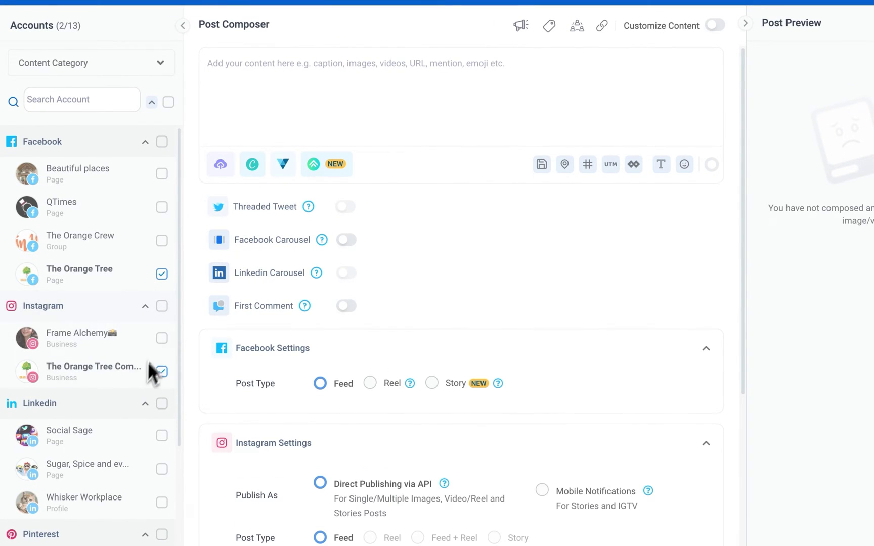
left_click(230, 267)
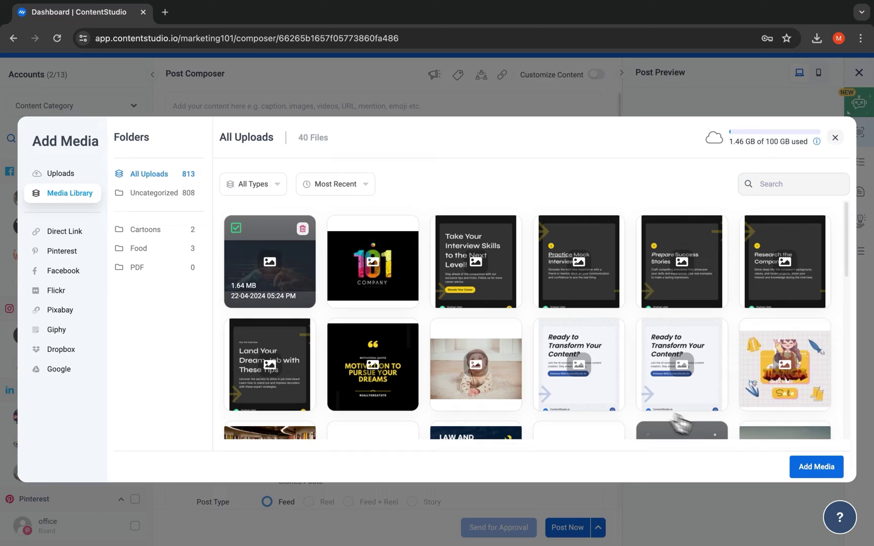
left_click(815, 466)
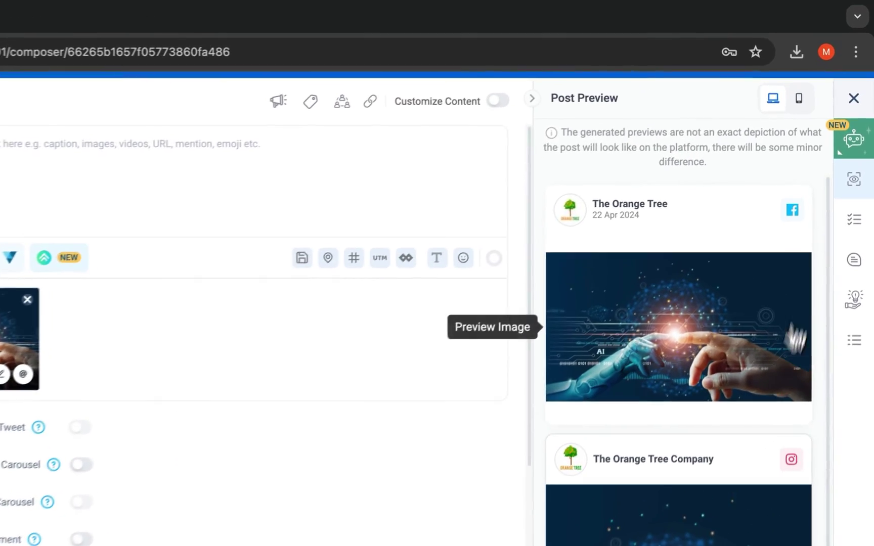
- Generate a caption in the AI Writing Assistant using the first social media post caption prompt
left_click(853, 144)
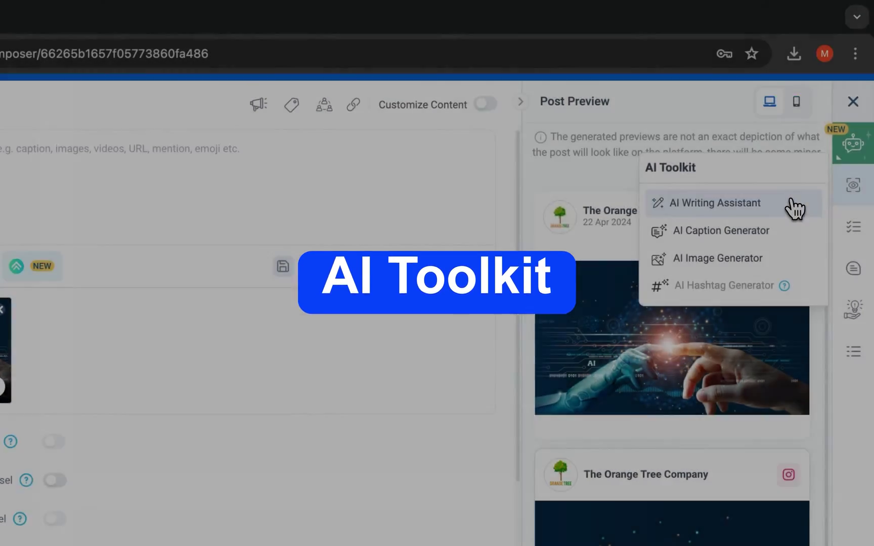
left_click(801, 205)
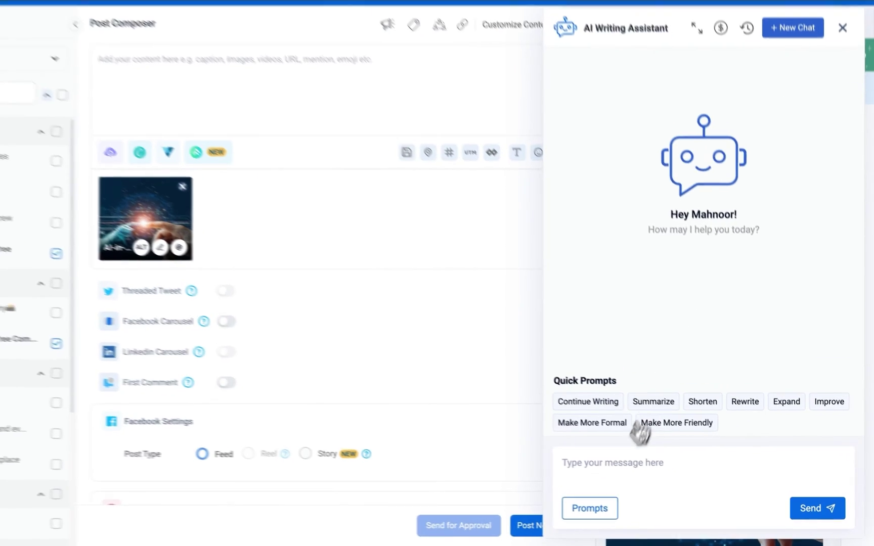
left_click(589, 508)
left_click(369, 313)
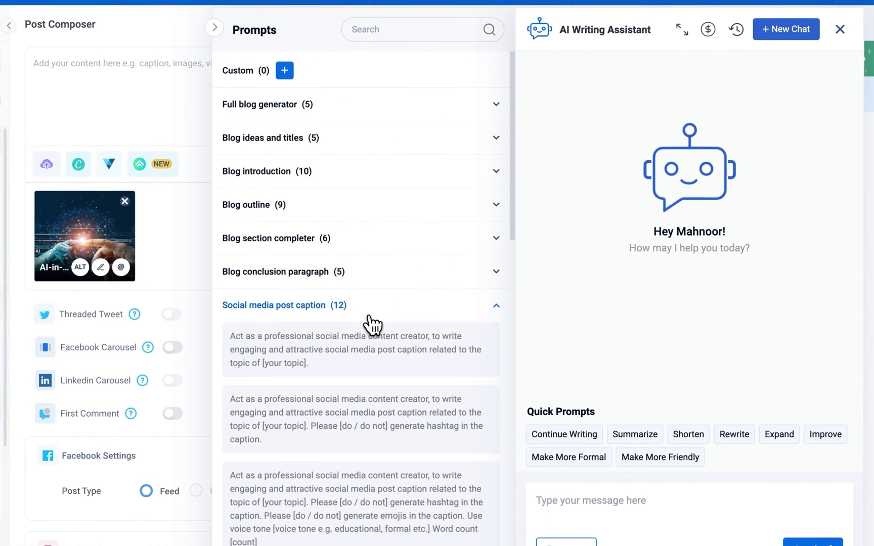
left_click(369, 355)
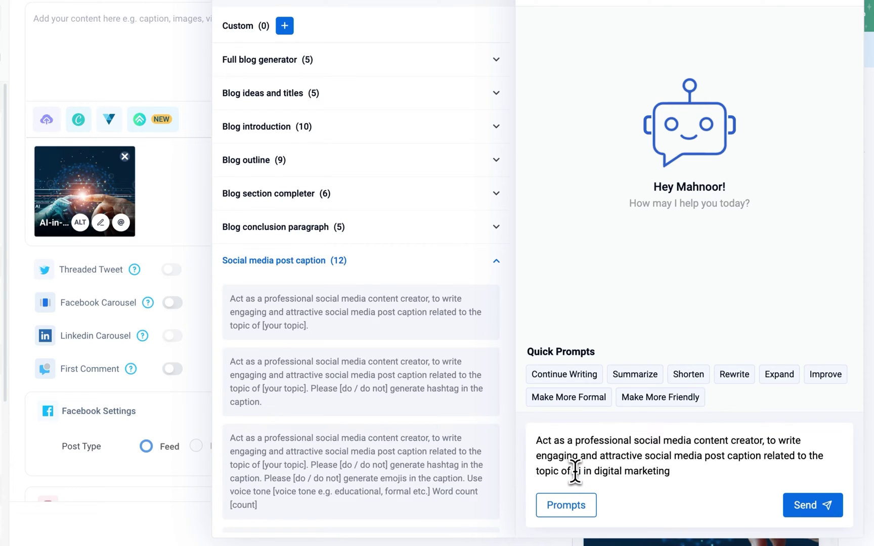
key("Return")
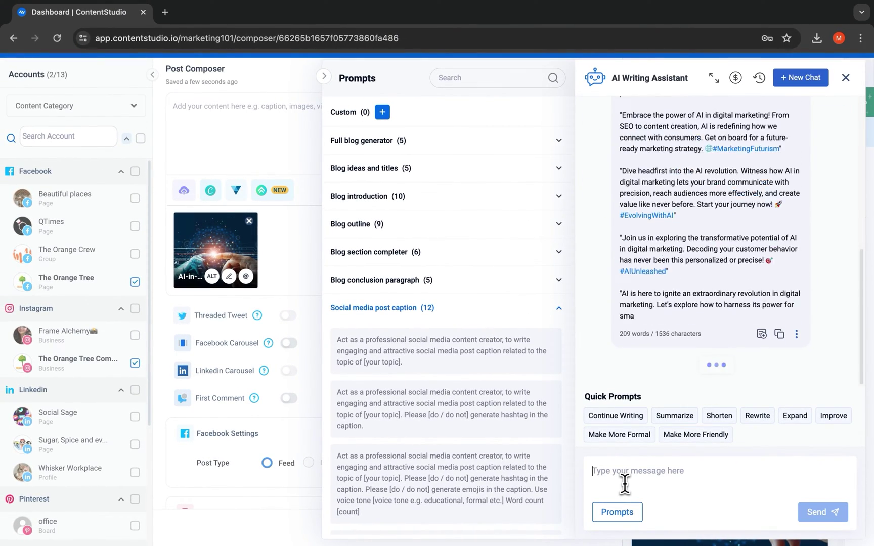
- Paste the caption about AI transforming digital marketing into the post text
scroll(655, 340, "up", 5)
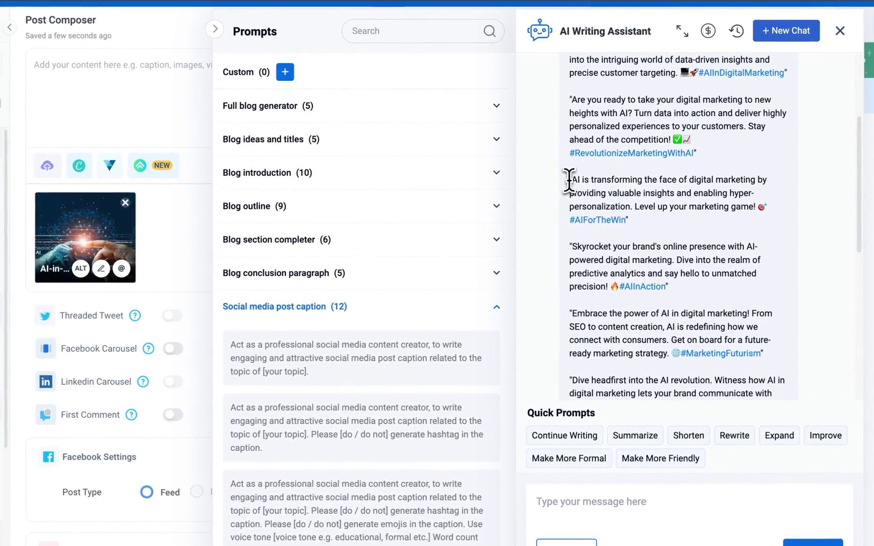
left_click_drag(618, 202, 660, 225)
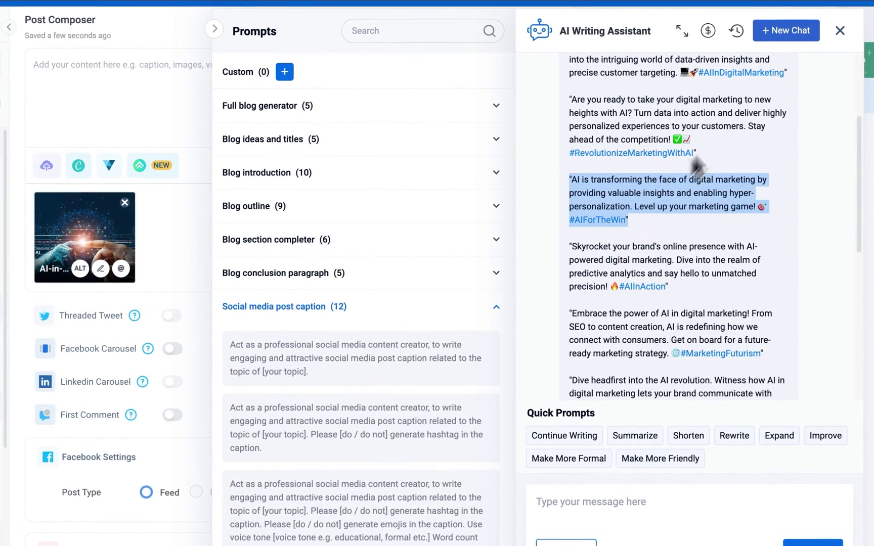
left_click(850, 31)
left_click(337, 78)
type("AI is transforming the face of digital marketing by providing valuable insights and enabling hyper-personalization. Level up your marketing game! 🎯#AIForTheWin")
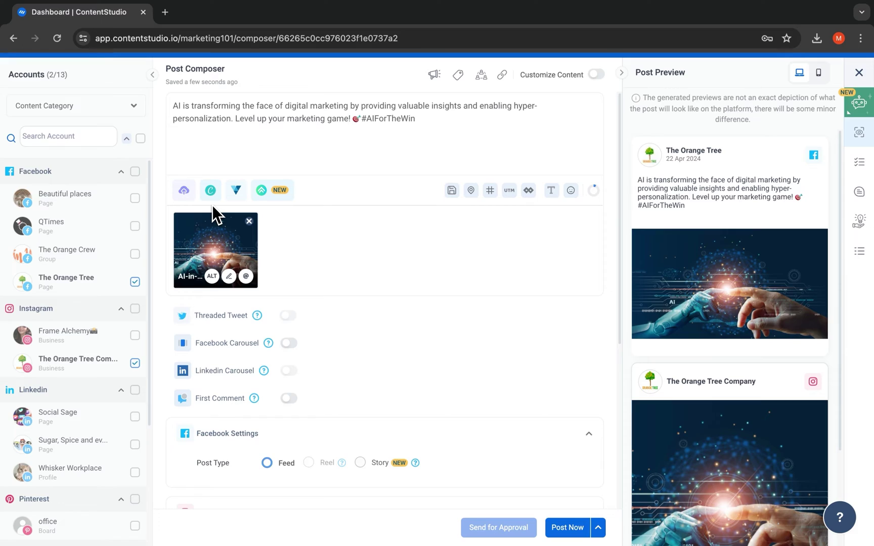
left_click(210, 190)
left_click(218, 216)
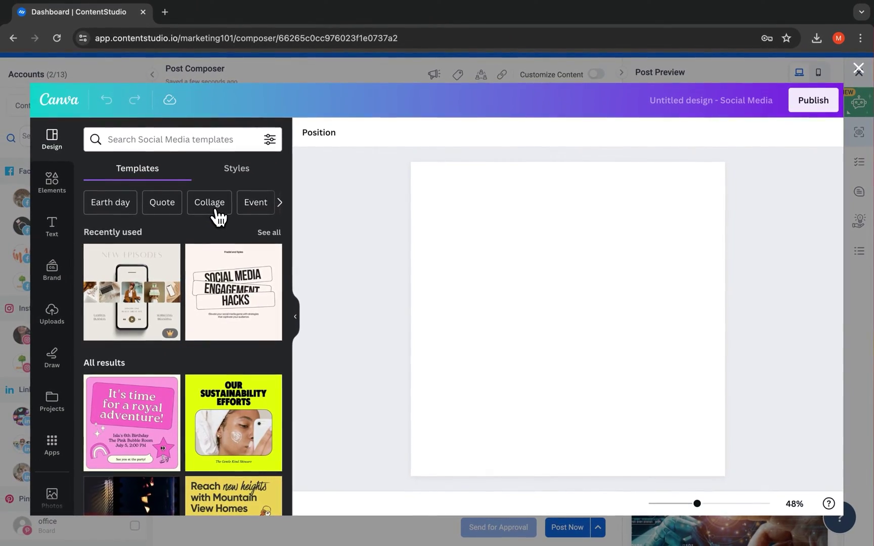
scroll(216, 218, "down", 3)
scroll(218, 217, "down", 5)
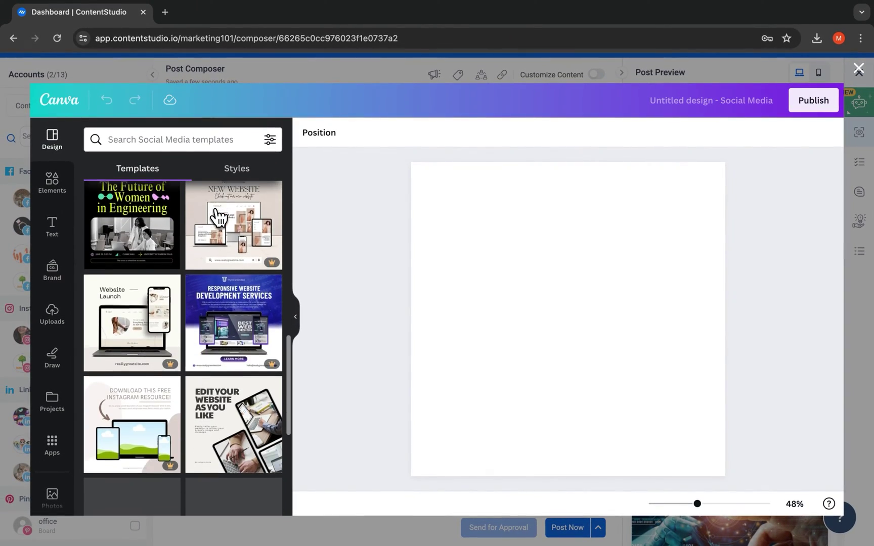
left_click(215, 308)
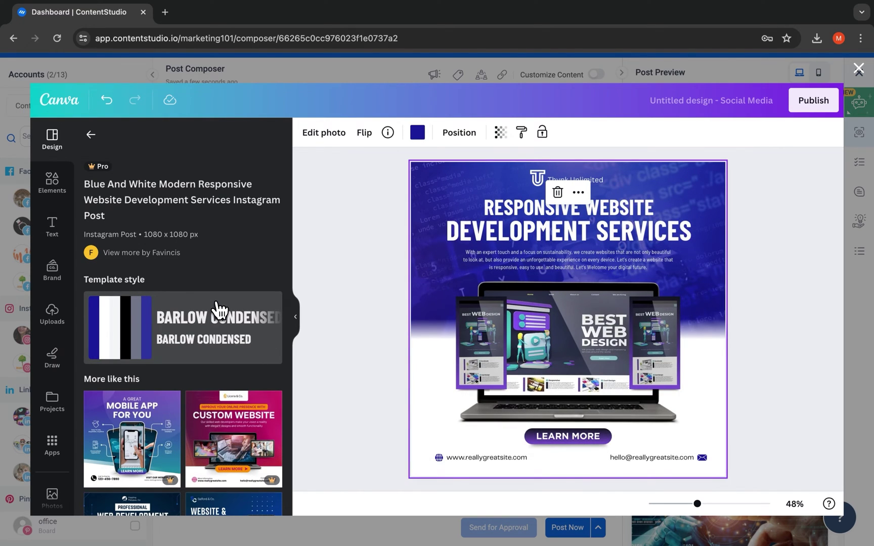
left_click(858, 69)
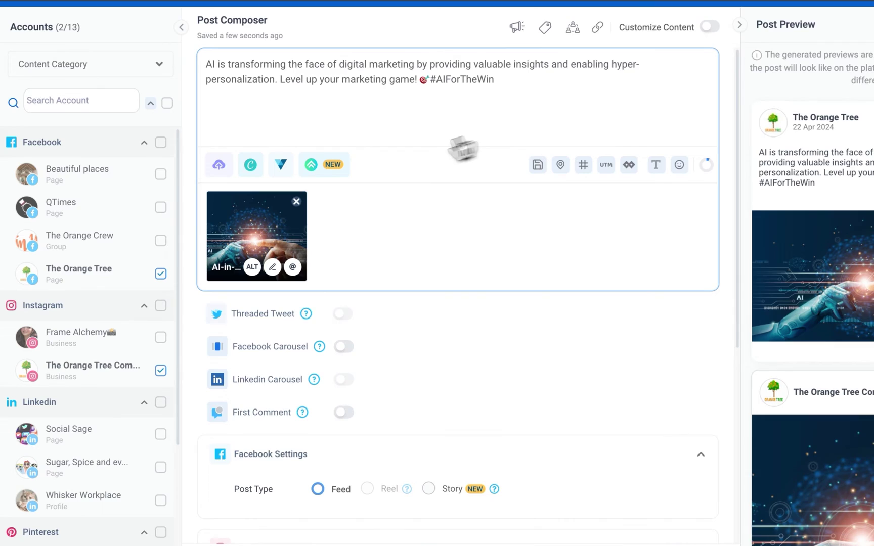
- Open Postnitro from the composer toolbar and apply the dark Personal Branding carousel template
left_click(237, 189)
left_click(313, 164)
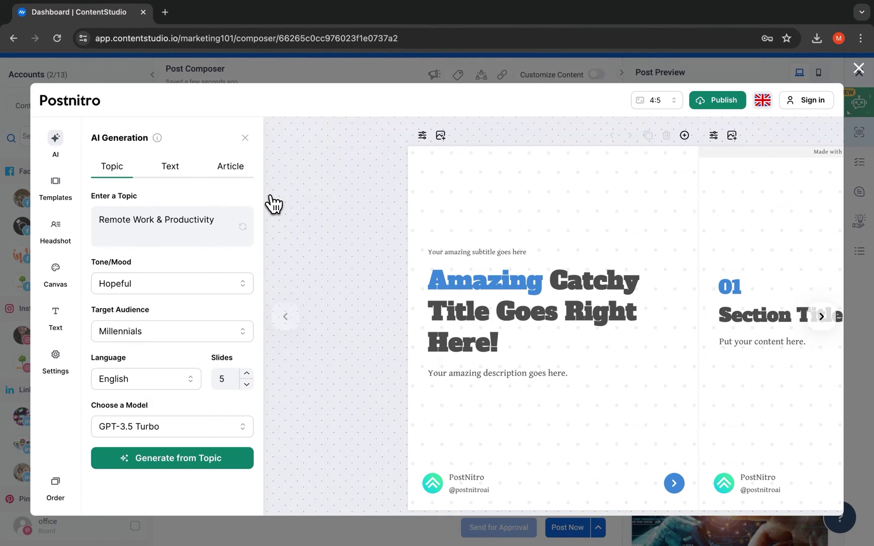
left_click(59, 198)
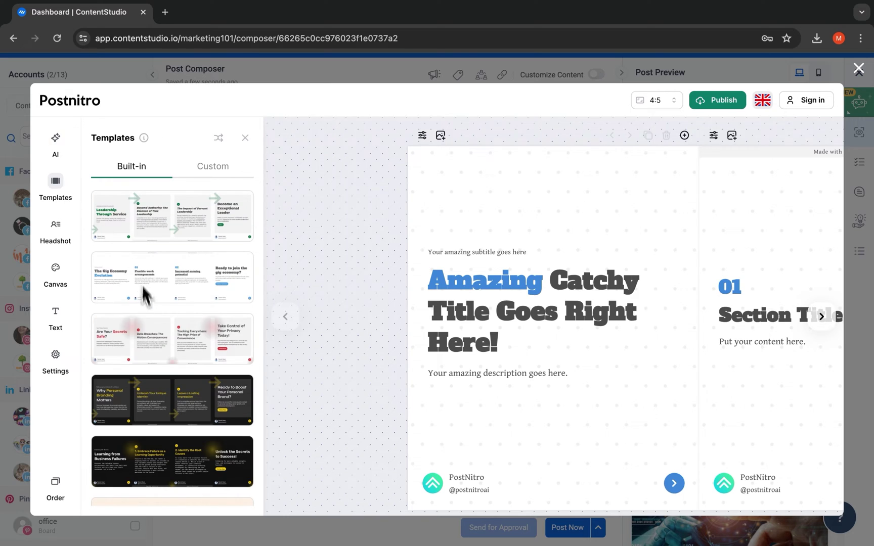
left_click(155, 400)
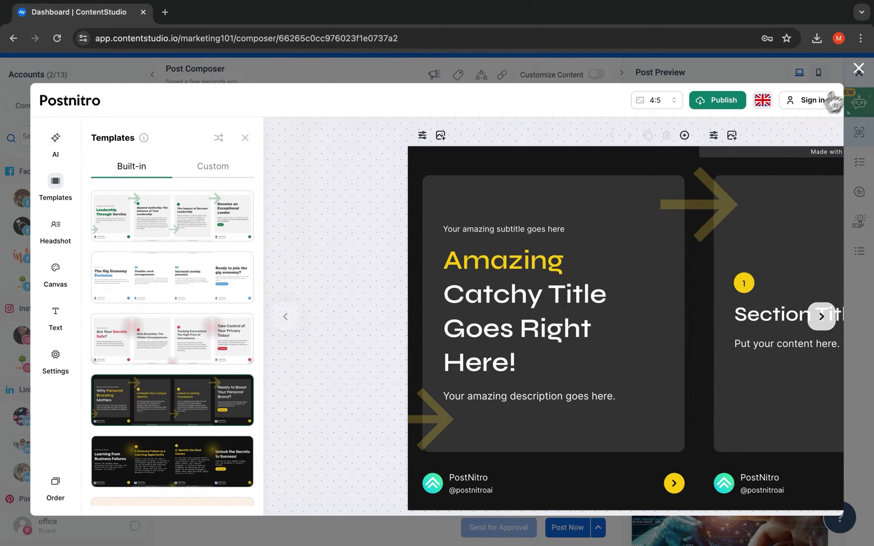
- Schedule the post at the best-time 7:00 PM slot, then move the date to April 23, 2024
left_click(858, 68)
scroll(265, 189, "down", 5)
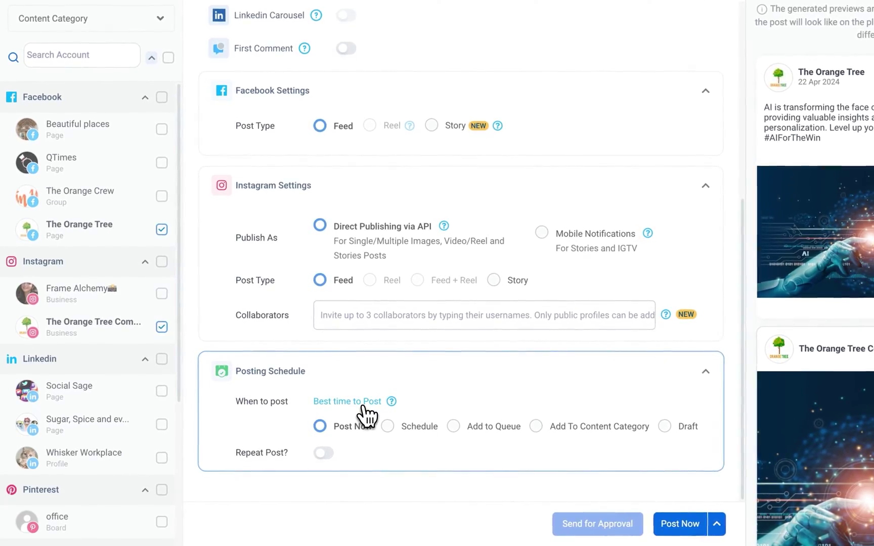
left_click(304, 425)
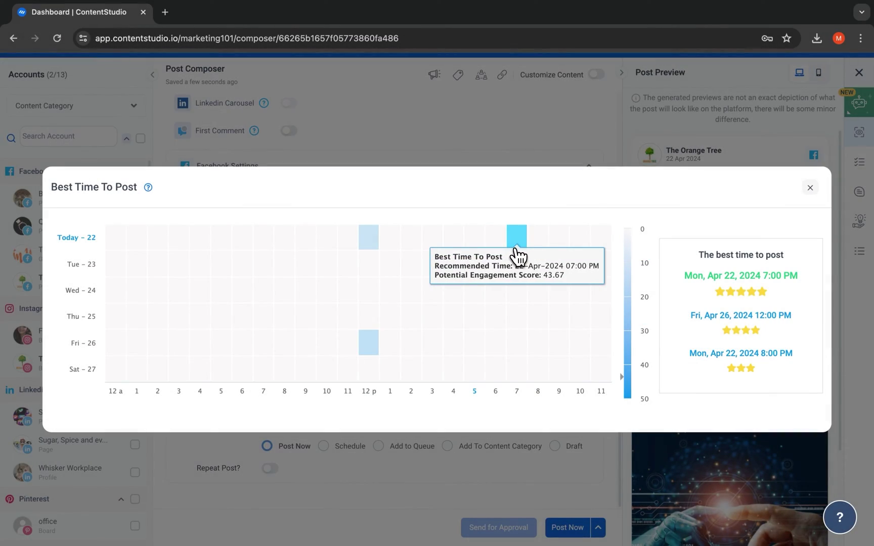
left_click(515, 248)
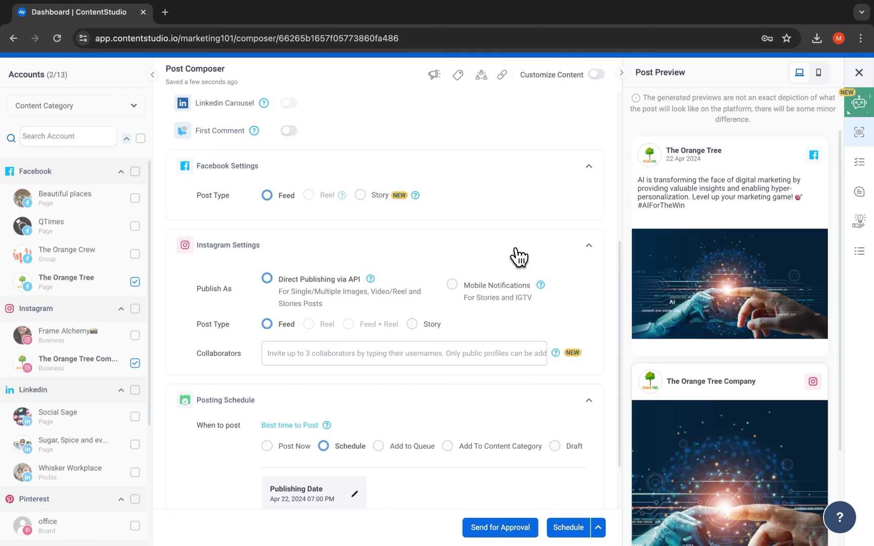
scroll(406, 403, "down", 3)
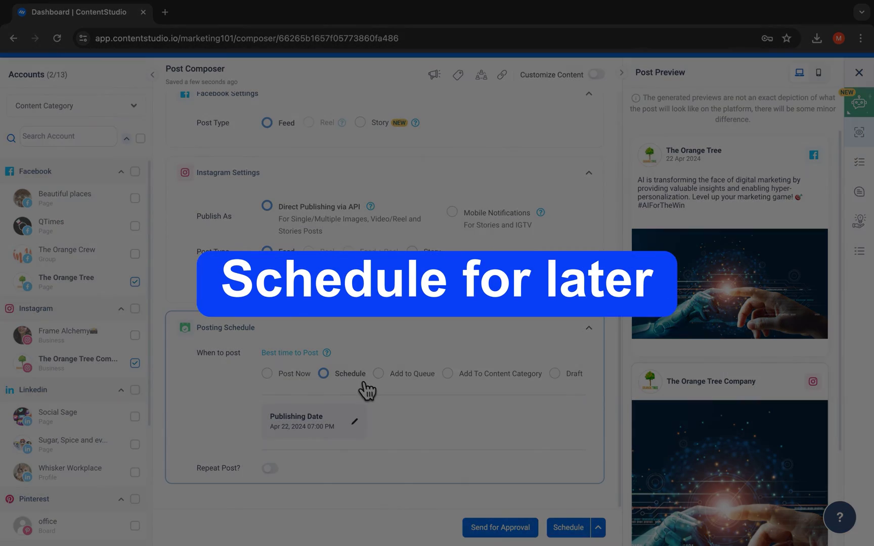
left_click(360, 381)
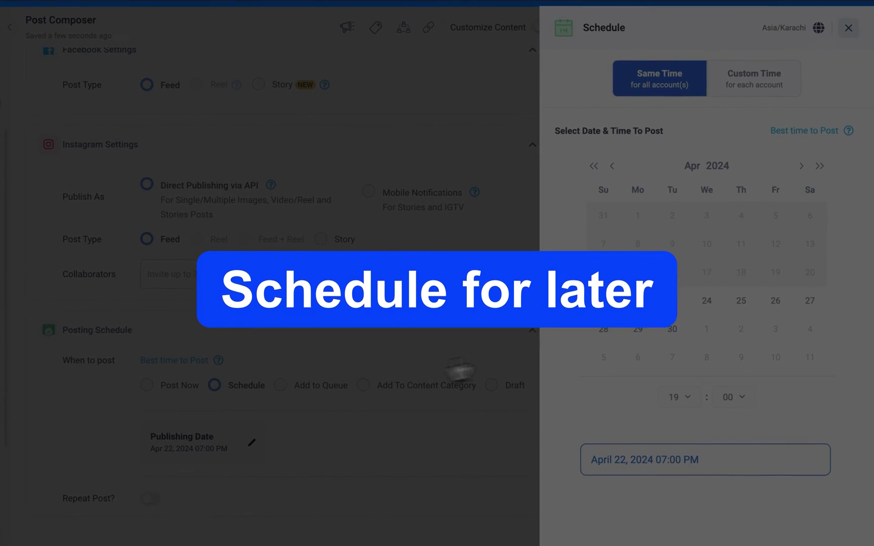
left_click(676, 305)
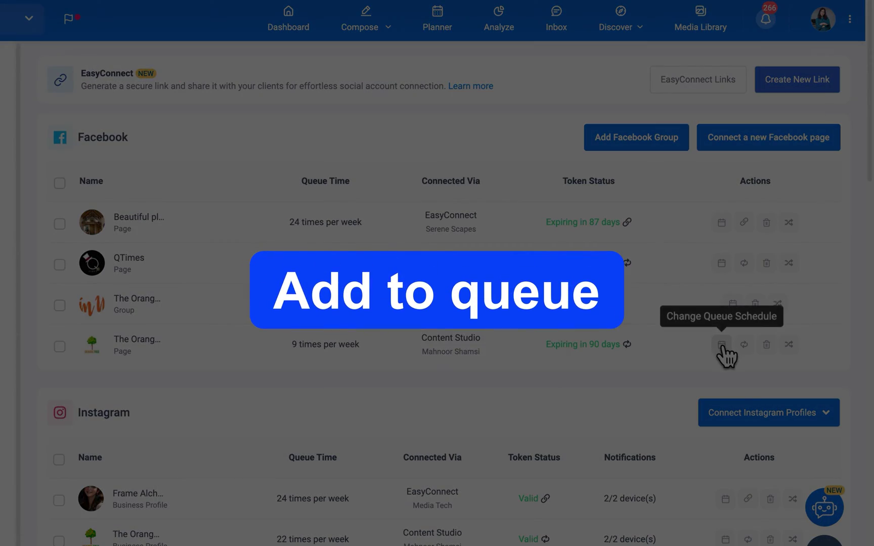
- In Content Categories, create a Wednesday 2am slot assigned to Podcasts
left_click(722, 346)
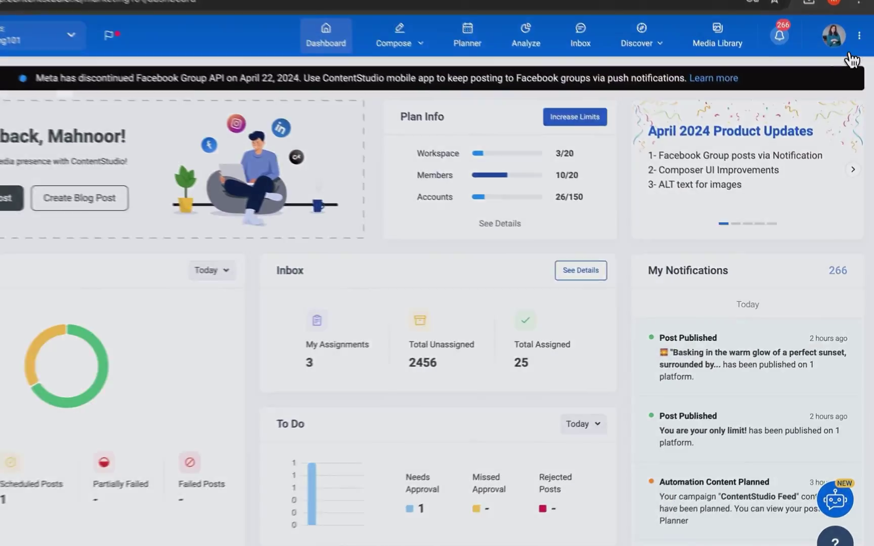
left_click(833, 33)
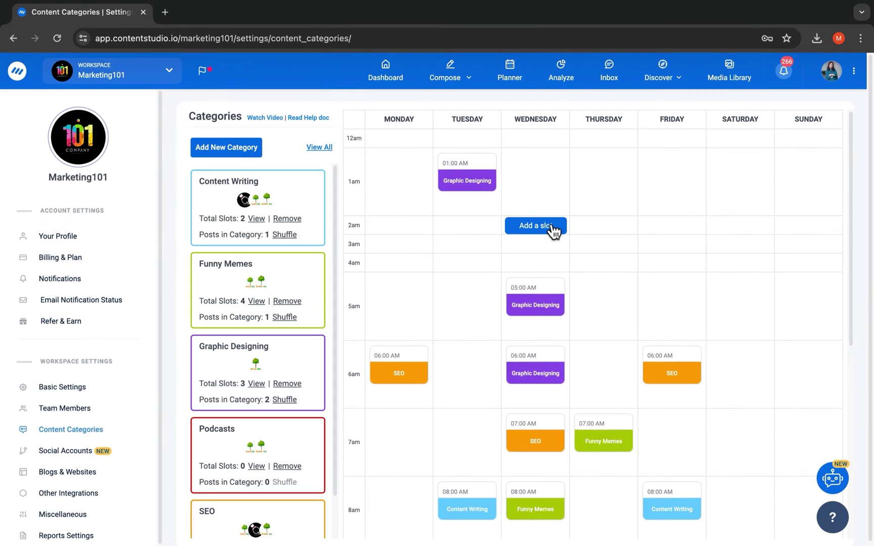
left_click(554, 231)
left_click(518, 272)
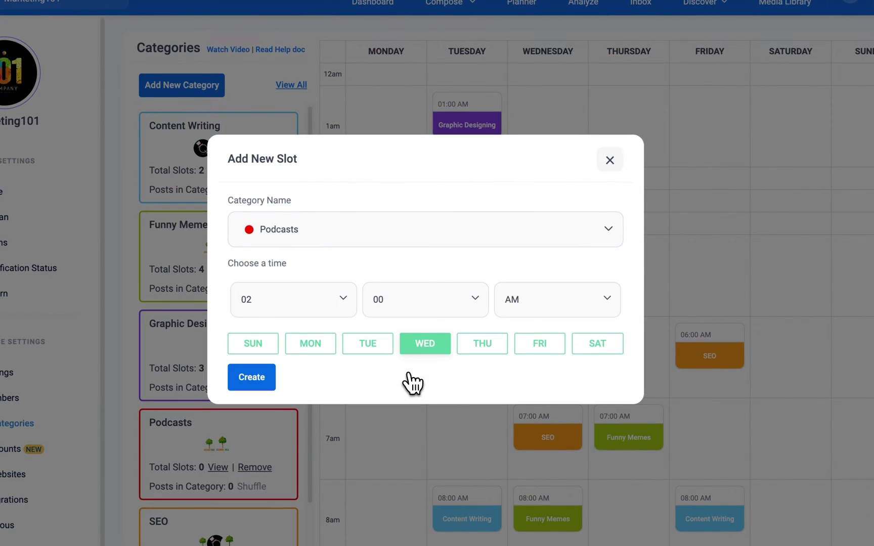
left_click(270, 372)
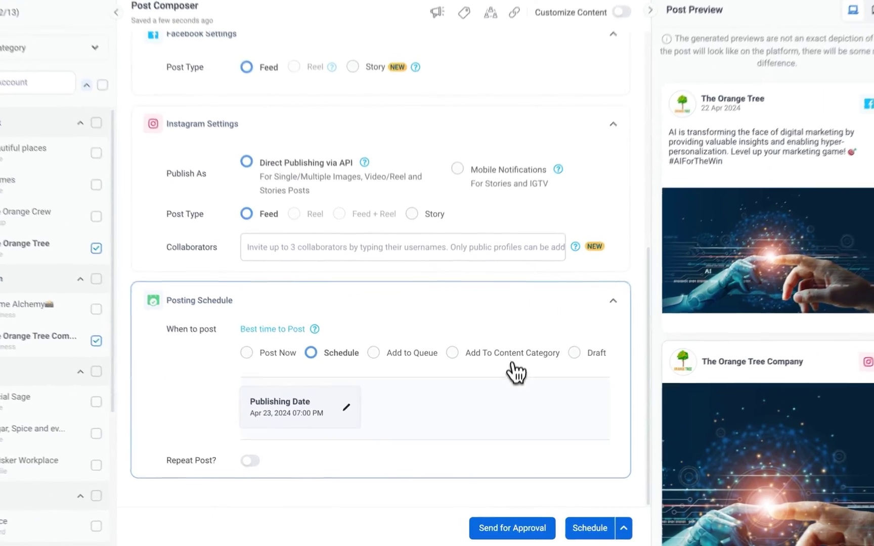
- Send the scheduled post to the two selected approvers
left_click(495, 530)
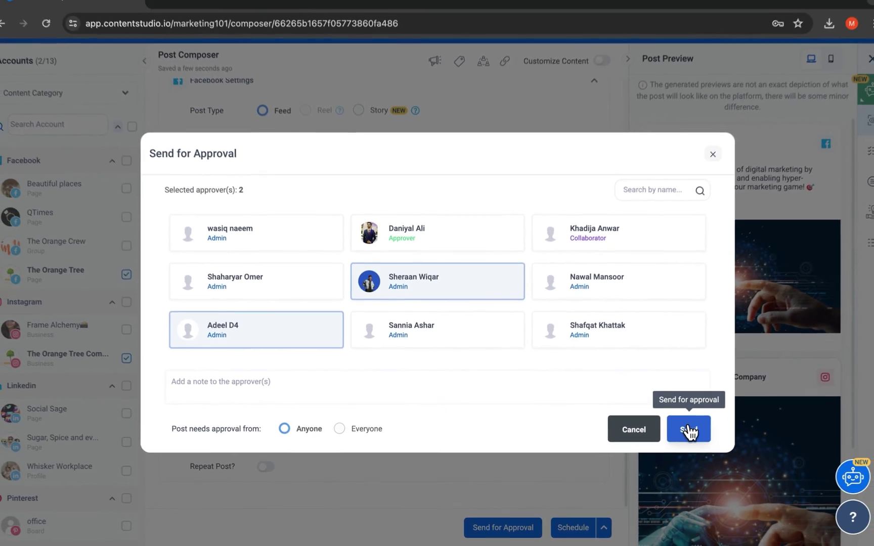
left_click(689, 431)
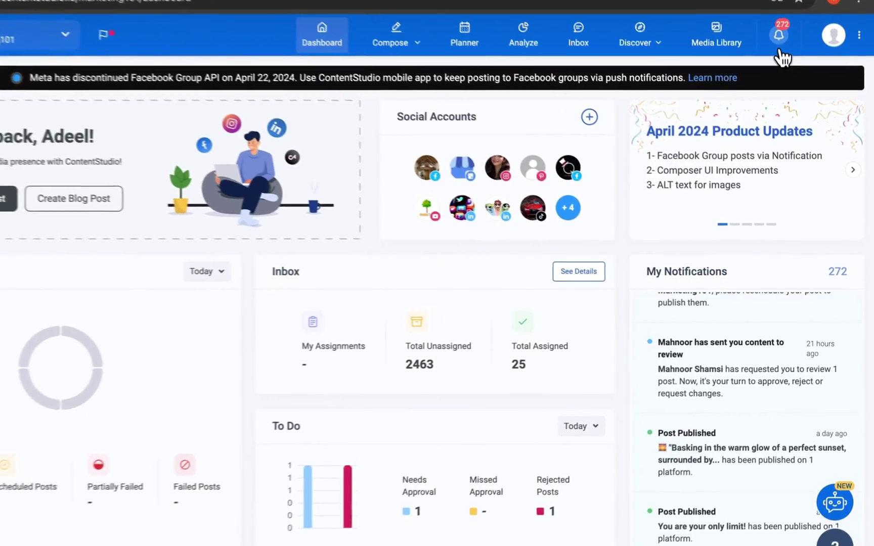
- Approve the post from the Team review request after commenting 'Looks good 👍'
left_click(790, 66)
left_click(669, 114)
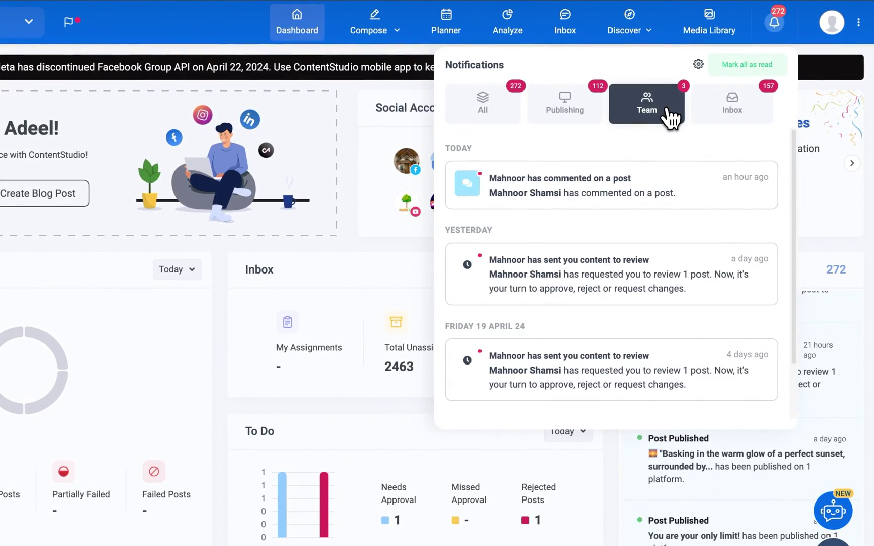
left_click(652, 278)
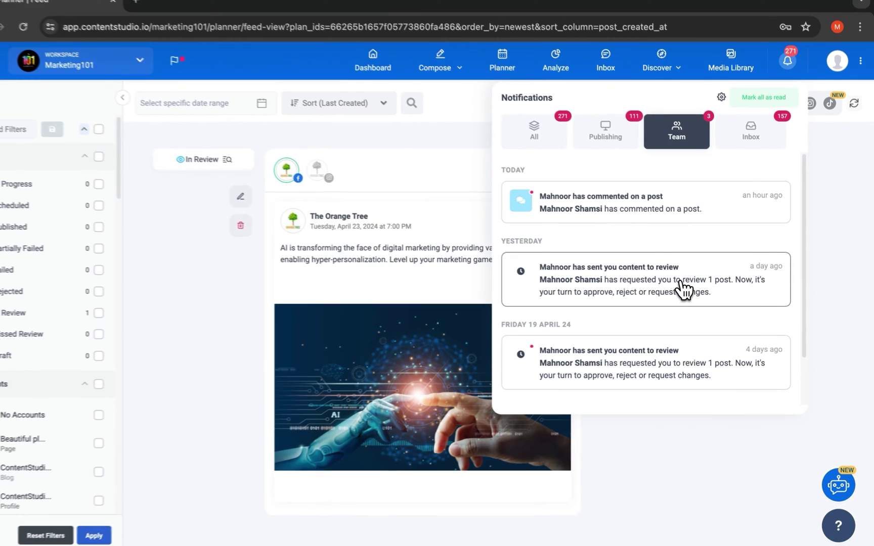
left_click(639, 317)
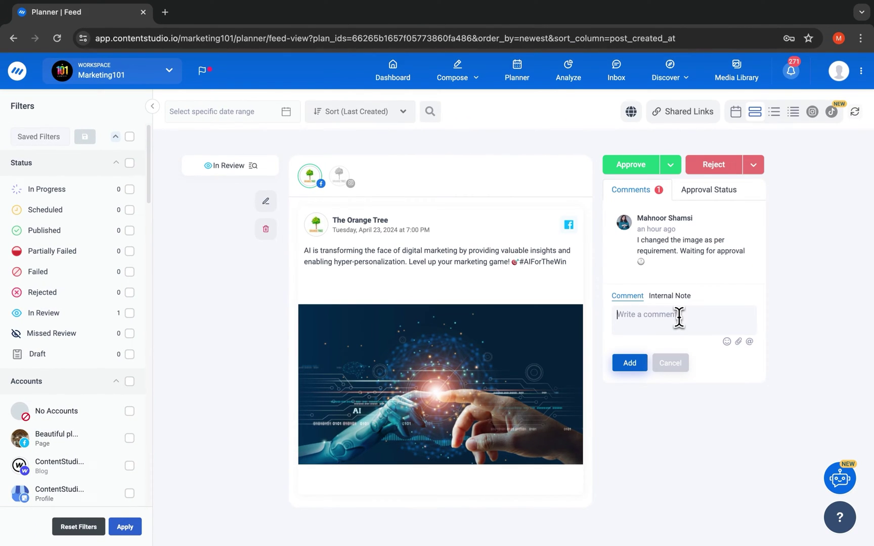
type("Looks good 👍")
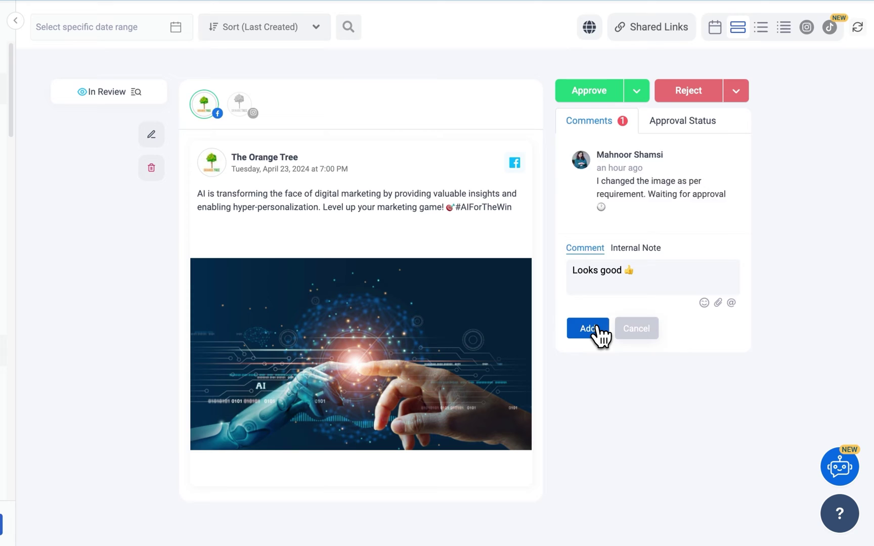
left_click(588, 328)
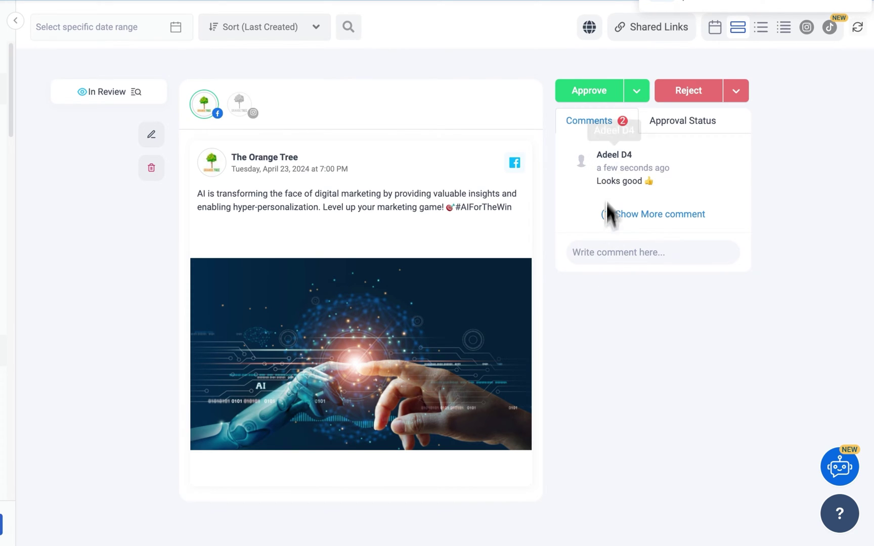
left_click(606, 93)
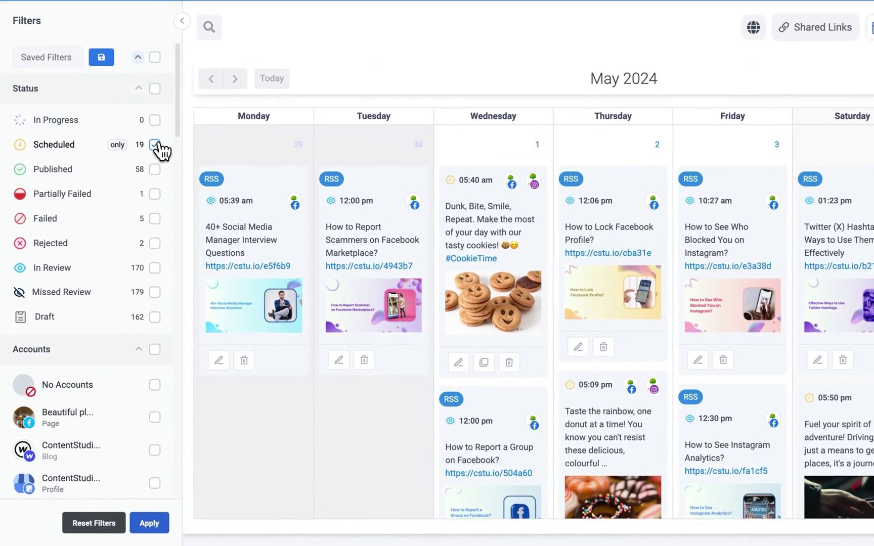
- Add The Orange Tree Instagram profile to the planner filters and apply them
scroll(136, 217, "down", 3)
scroll(162, 152, "down", 5)
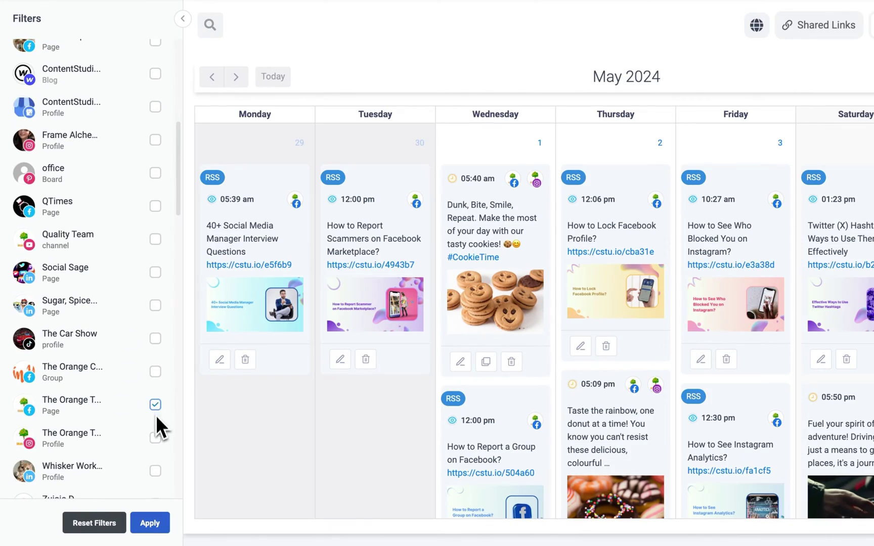
left_click(155, 438)
left_click(150, 523)
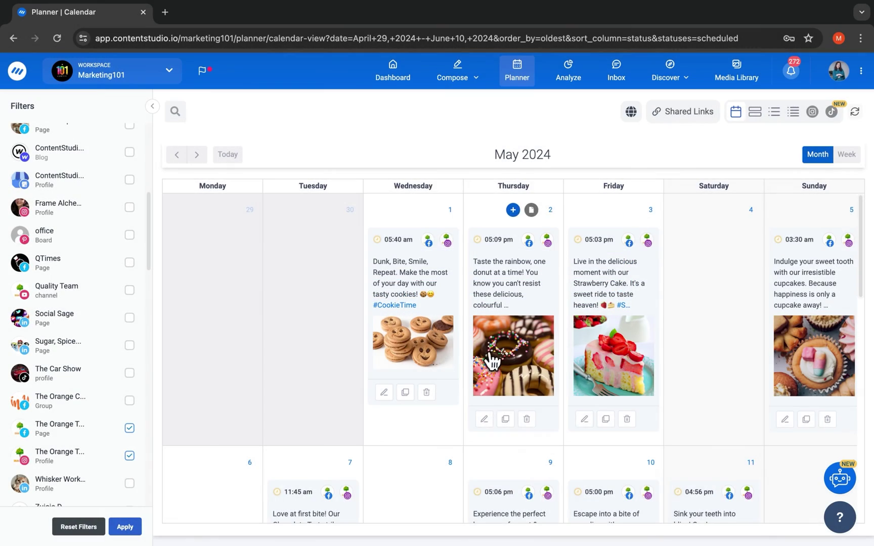
- Move the Strawberry Cake post from Friday to Saturday in the calendar
scroll(496, 359, "down", 8)
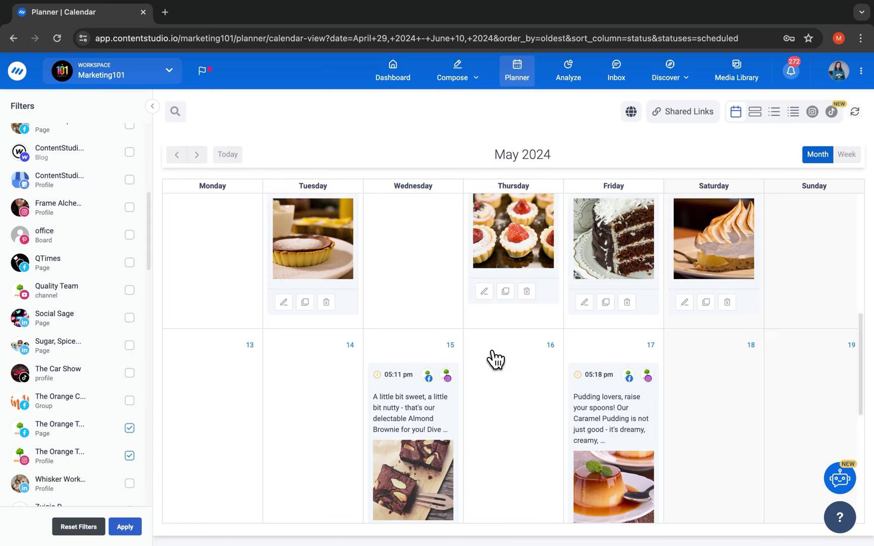
scroll(495, 359, "up", 5)
left_click_drag(599, 301, 720, 293)
- Switch the planner to Feed View and expand the full comment thread on the AI post
left_click(756, 116)
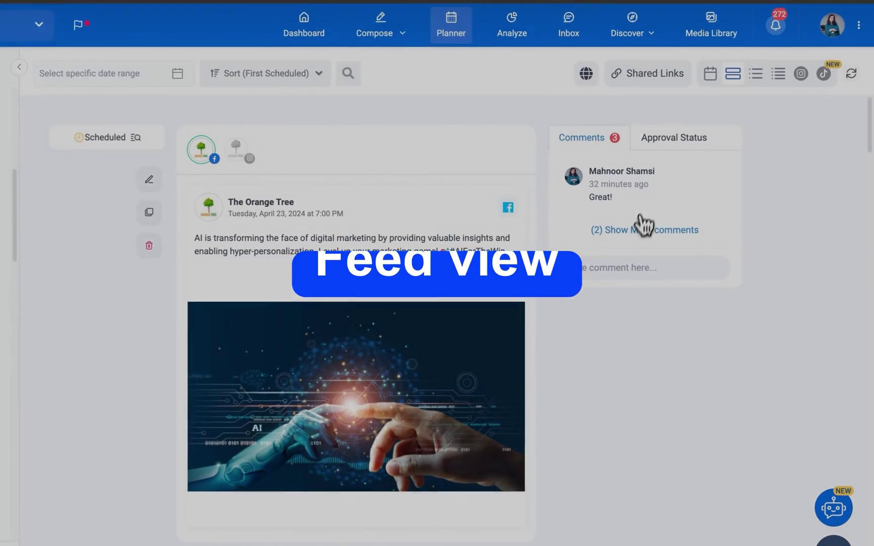
left_click(641, 229)
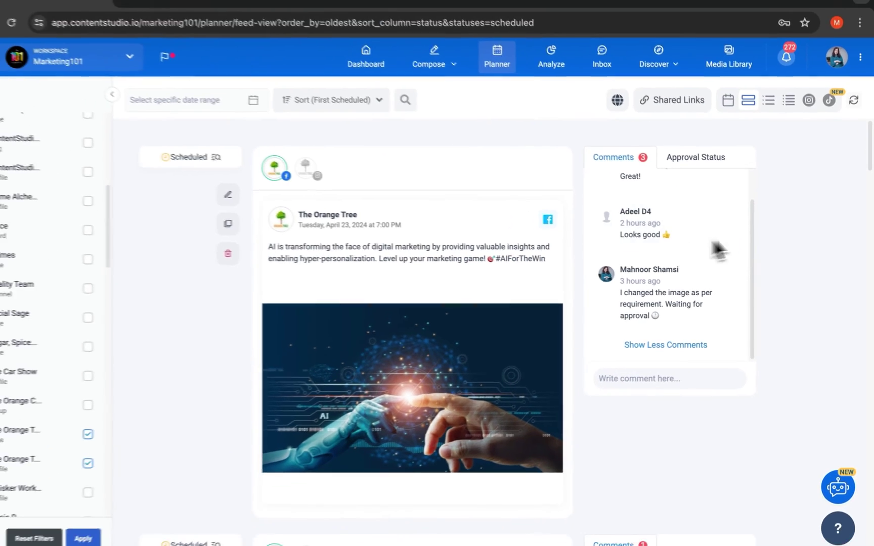
scroll(780, 228, "down", 6)
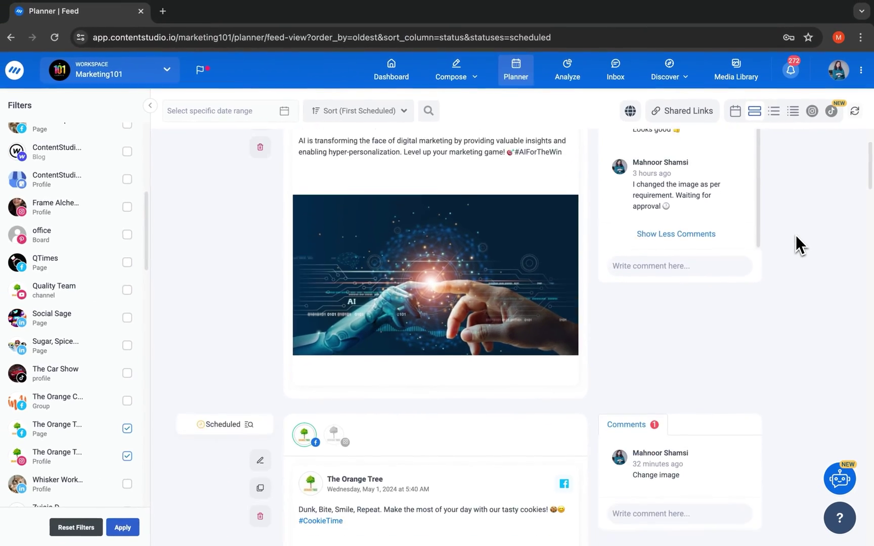
scroll(795, 235, "down", 10)
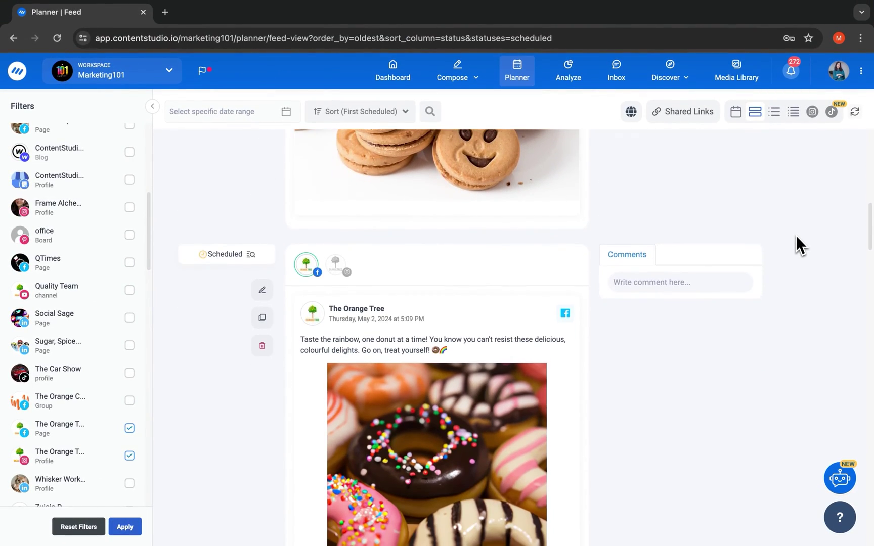
- Bulk-delete the selected published posts in List View, then preview the Instagram and TikTok grids
left_click(774, 112)
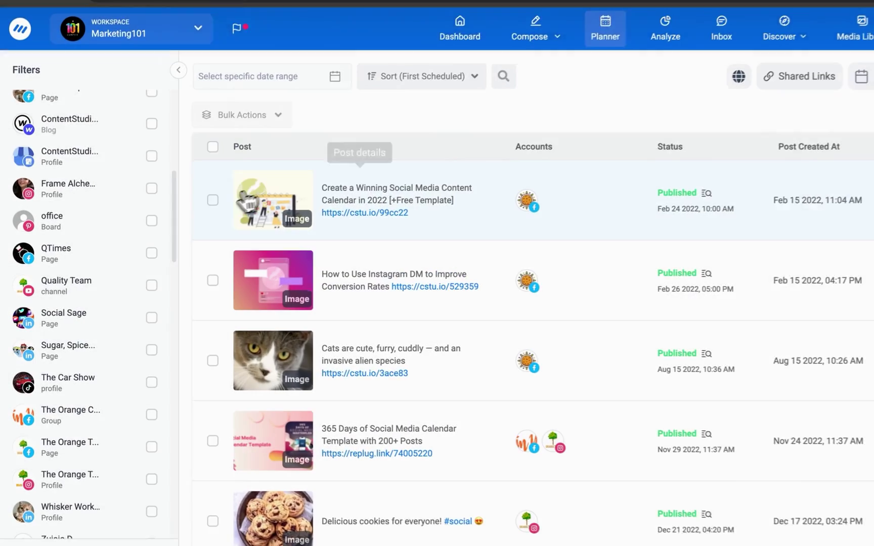
left_click(182, 217)
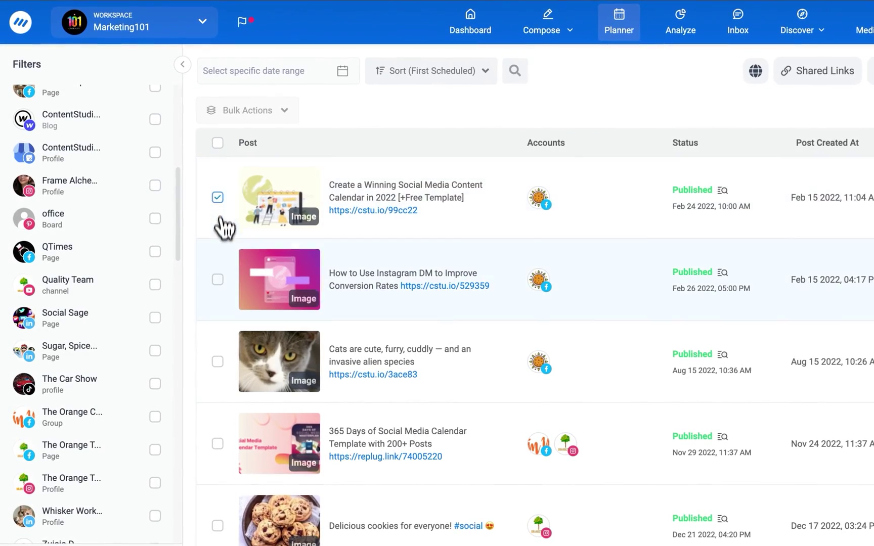
left_click(181, 286)
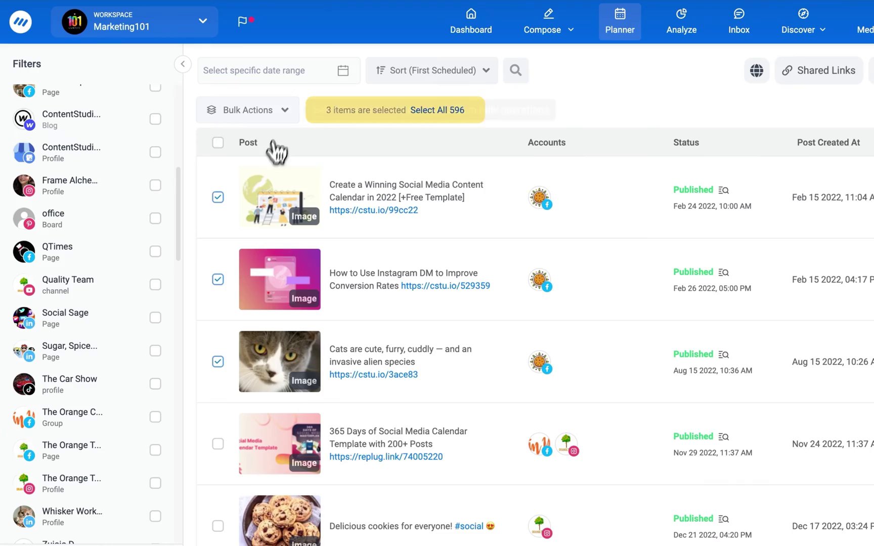
left_click(280, 111)
left_click(247, 145)
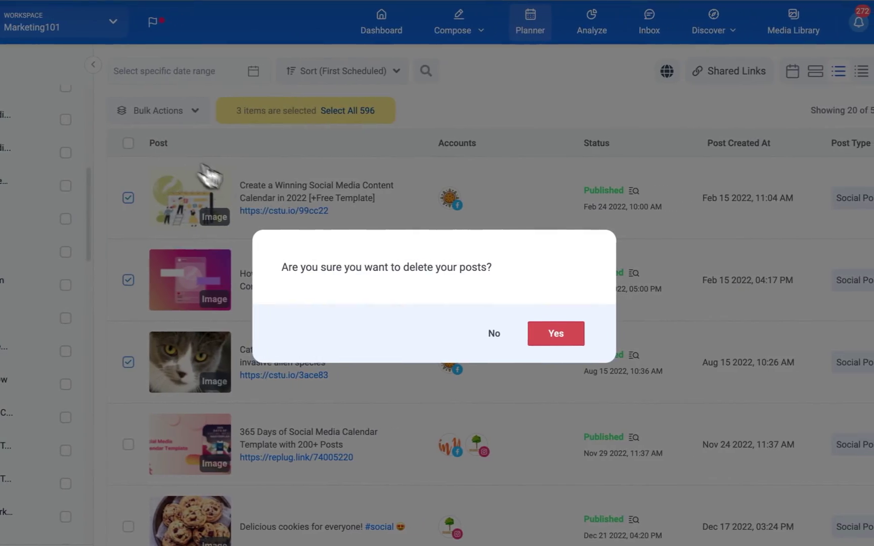
left_click(526, 329)
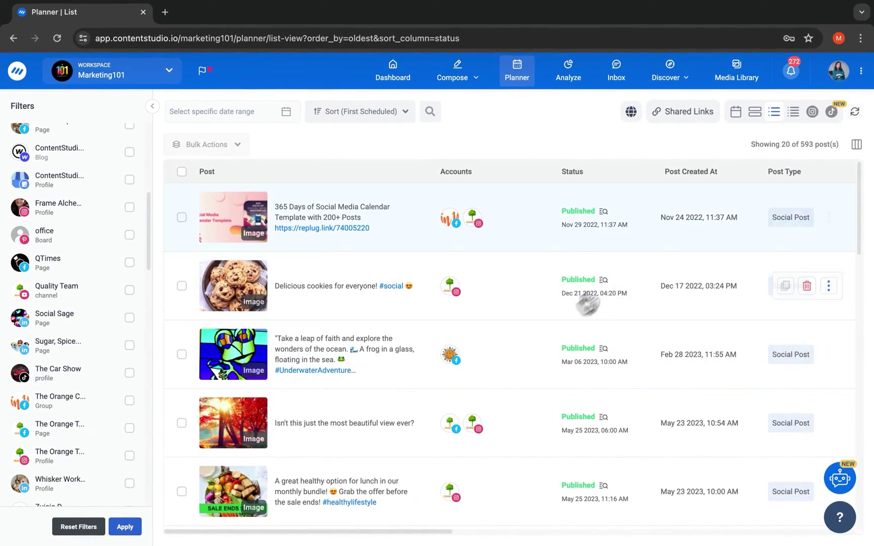
left_click(812, 113)
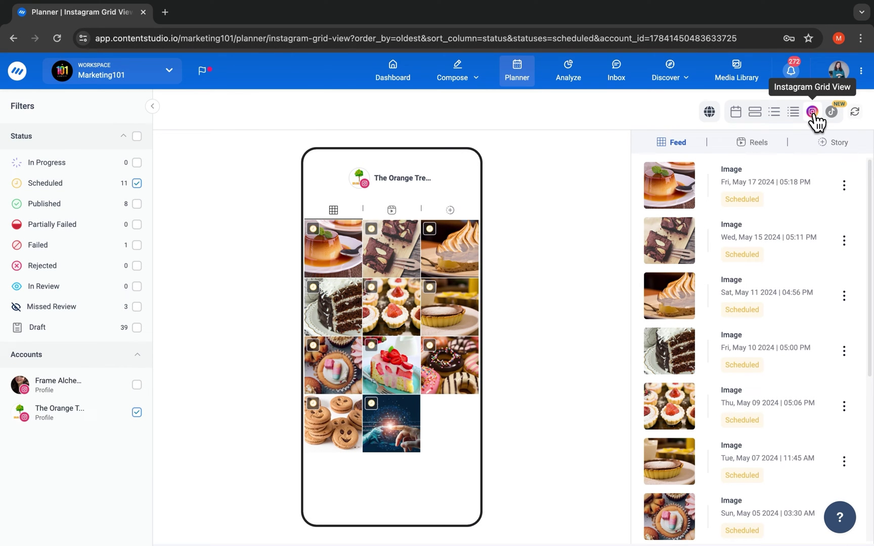
left_click(832, 112)
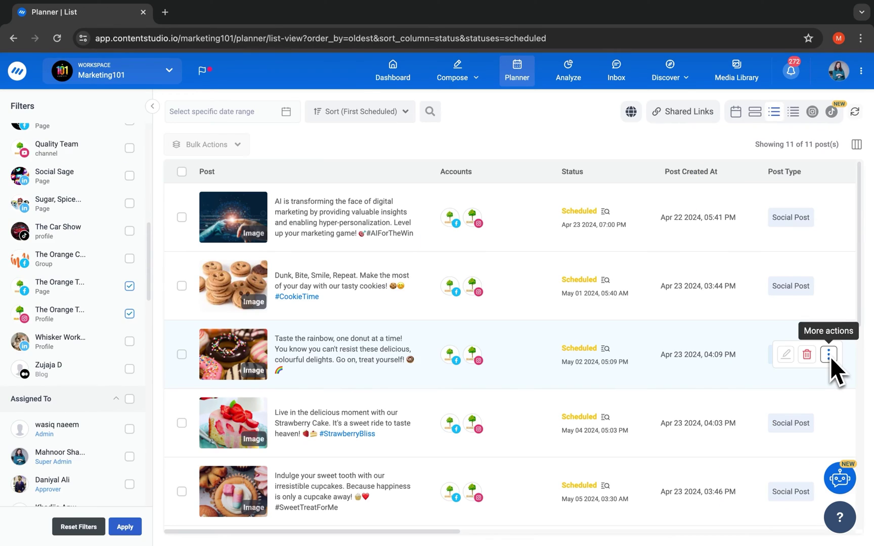
- Create a password-protected share link named Sweet Treats for the donut post and copy it
left_click(831, 357)
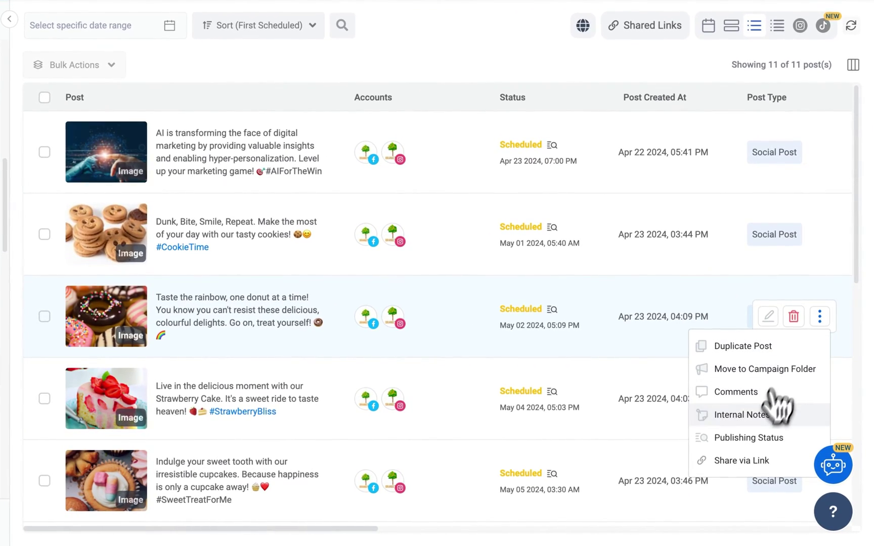
left_click(758, 485)
left_click(527, 238)
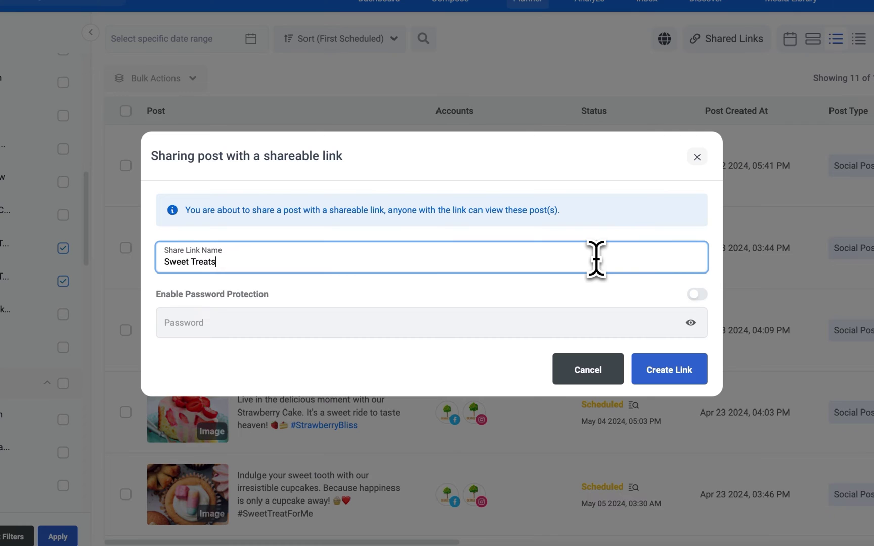
left_click(677, 293)
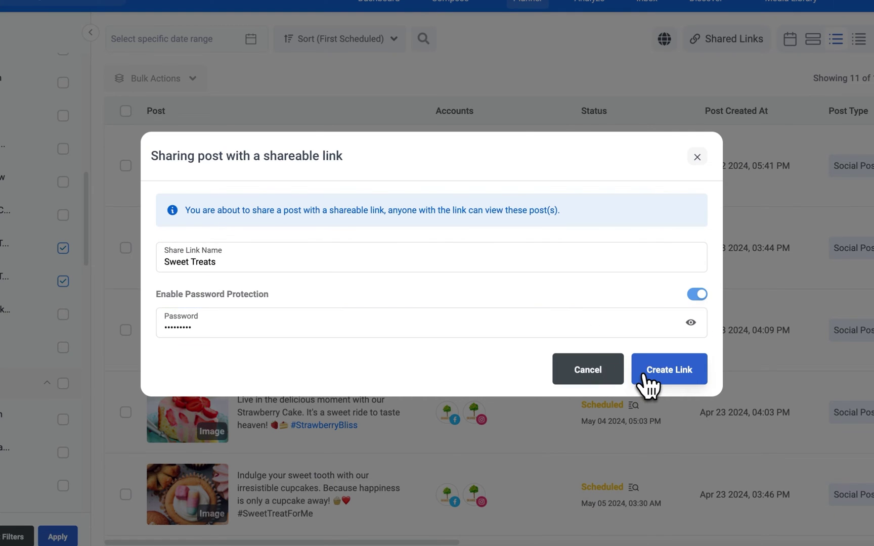
left_click(645, 375)
left_click(691, 293)
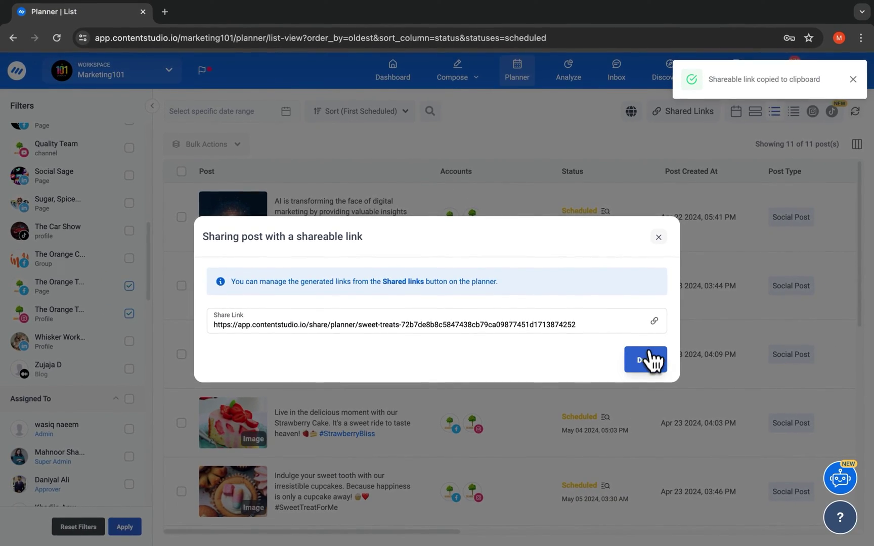
left_click(681, 337)
- Open the copied link in a new tab, unlock it with the password, and view the donut post
left_click(168, 14)
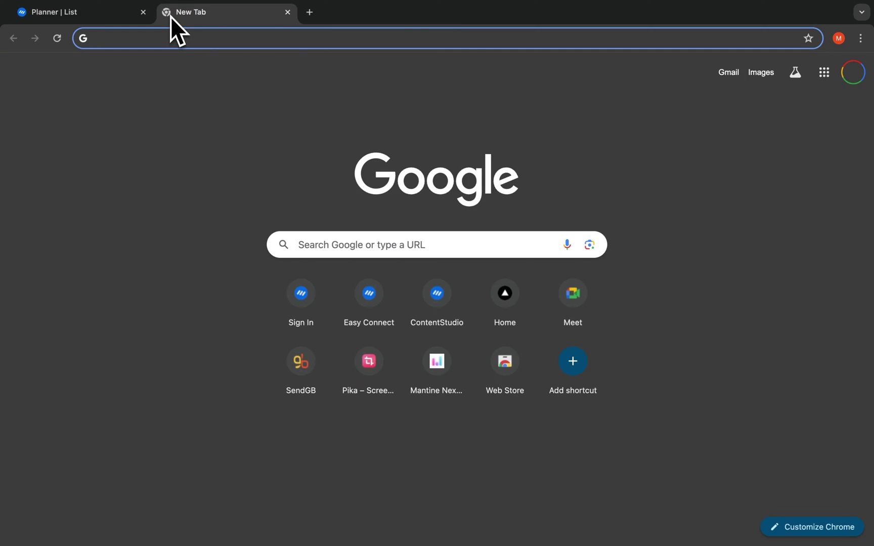
key("ctrl+v")
key("Return")
left_click(325, 322)
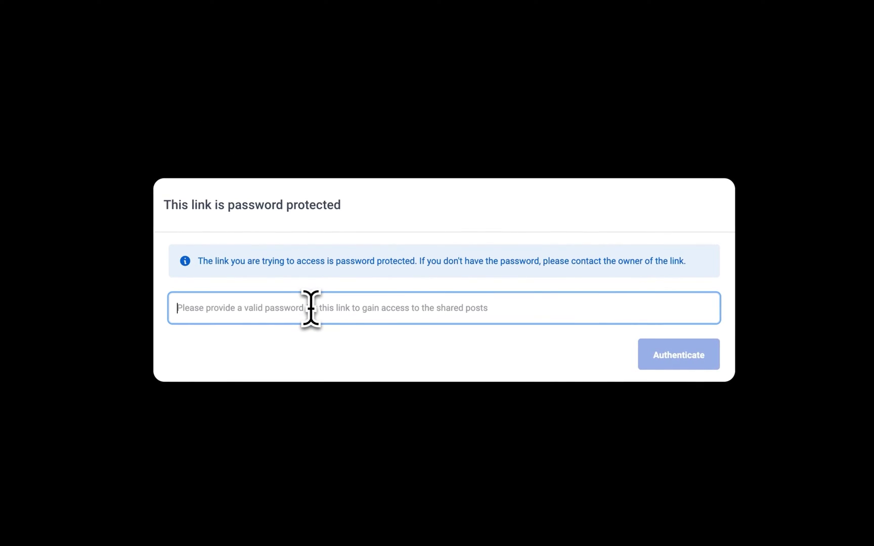
left_click(679, 373)
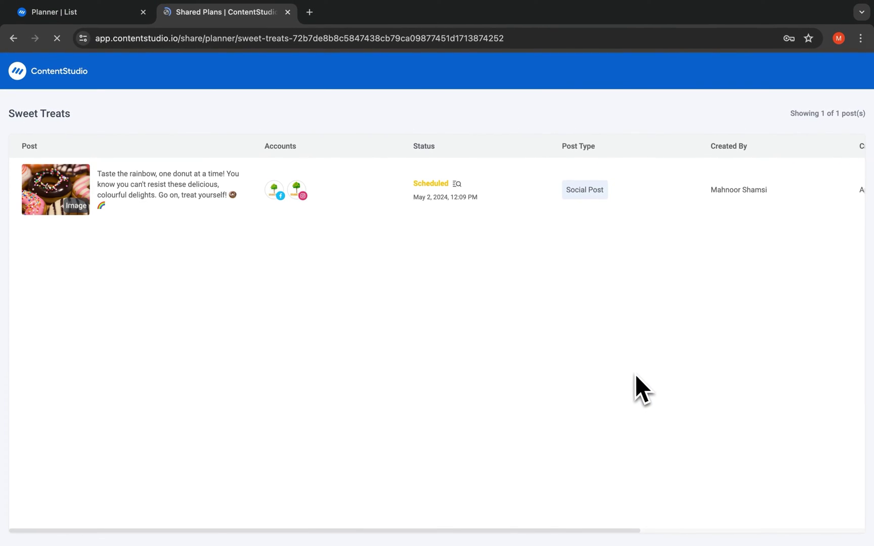
left_click(110, 191)
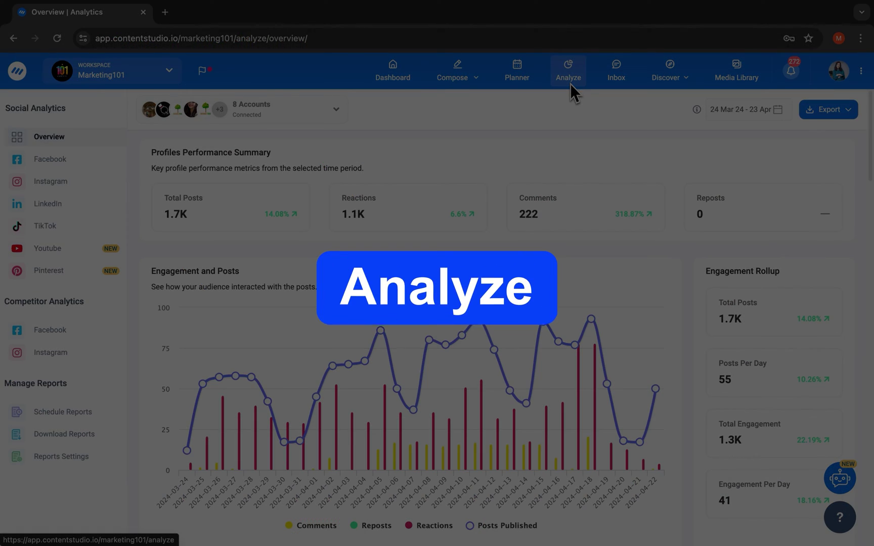
- Scroll through the analytics overview, then review the Instagram account's analytics
scroll(477, 145, "down", 5)
scroll(477, 144, "down", 15)
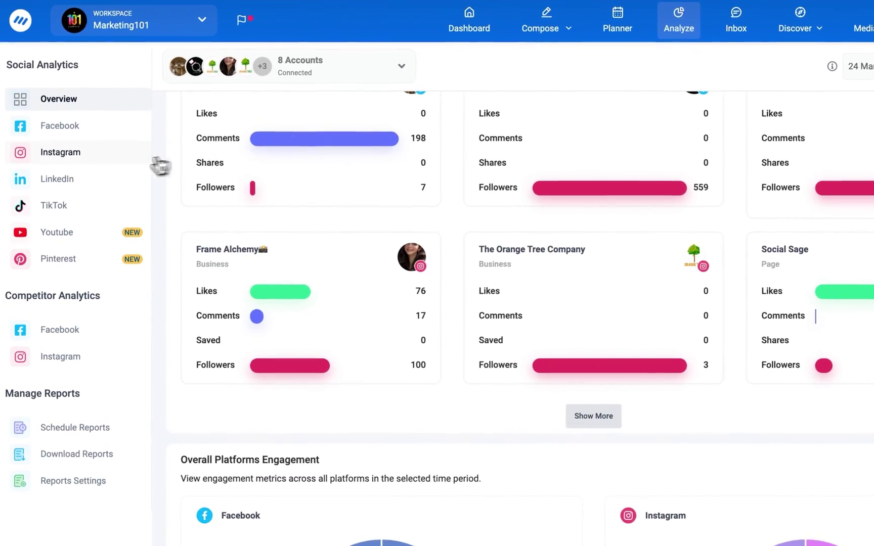
left_click(154, 162)
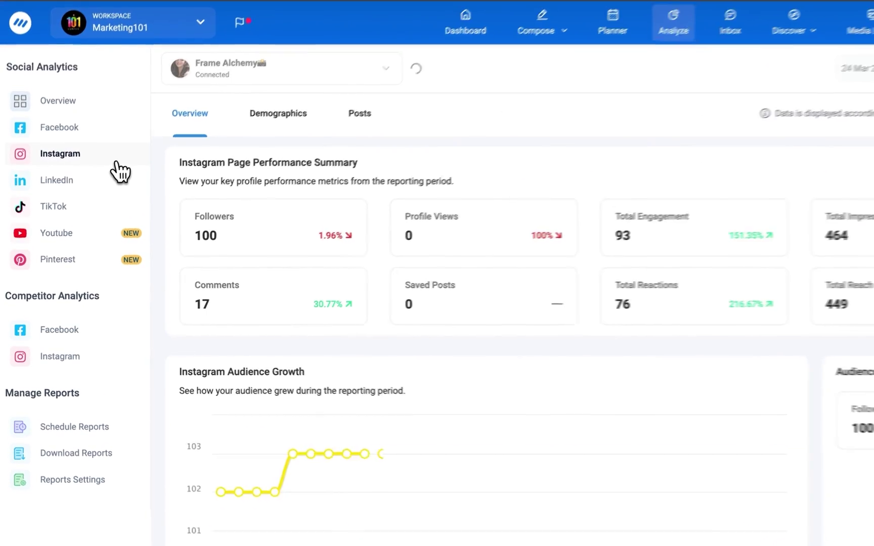
scroll(136, 189, "down", 5)
scroll(135, 188, "down", 10)
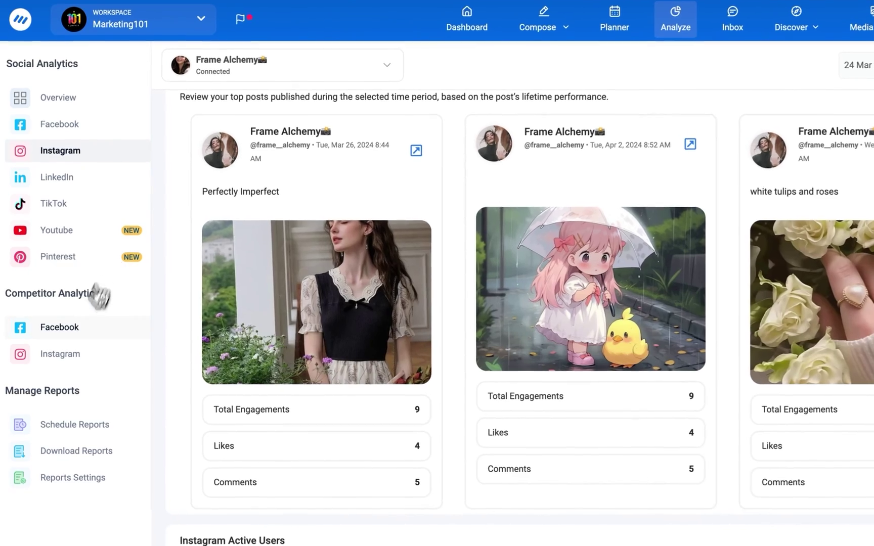
- Open the Facebook competitor analytics and review the Sports comparison
left_click(65, 333)
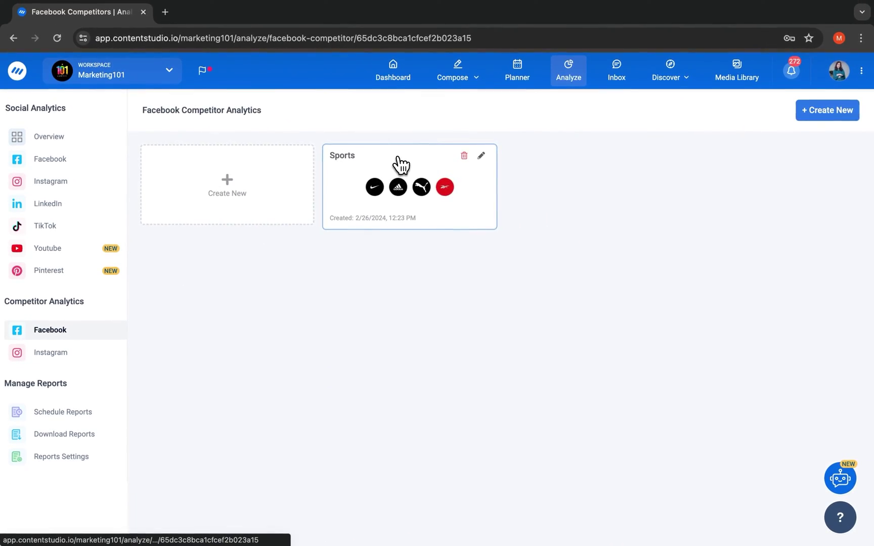
left_click(448, 141)
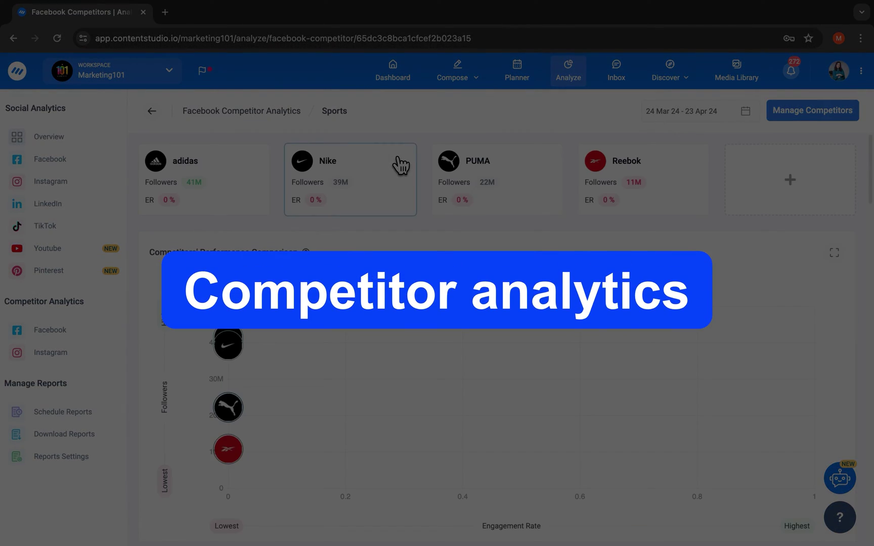
scroll(400, 164, "down", 15)
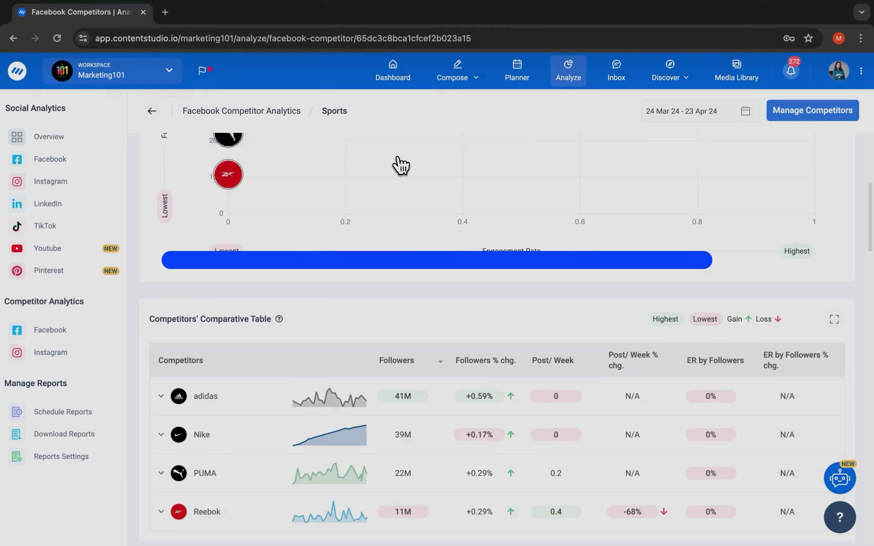
scroll(401, 164, "down", 10)
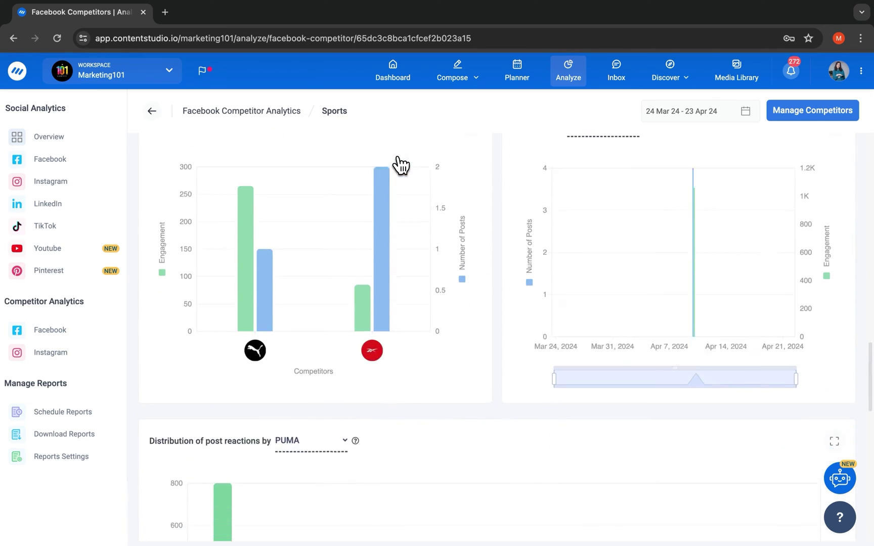
- Email the analytics overview as a PDF report to the recipient's address
left_click(107, 150)
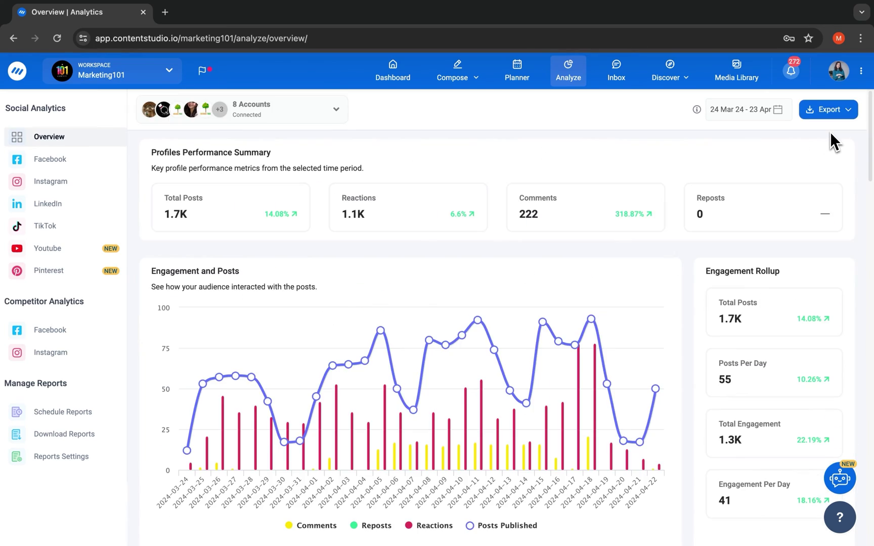
left_click(831, 111)
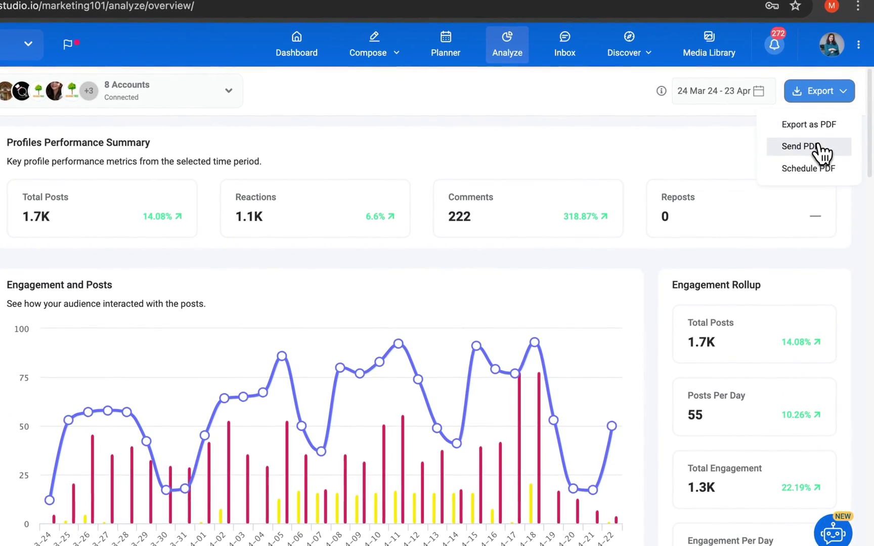
left_click(798, 147)
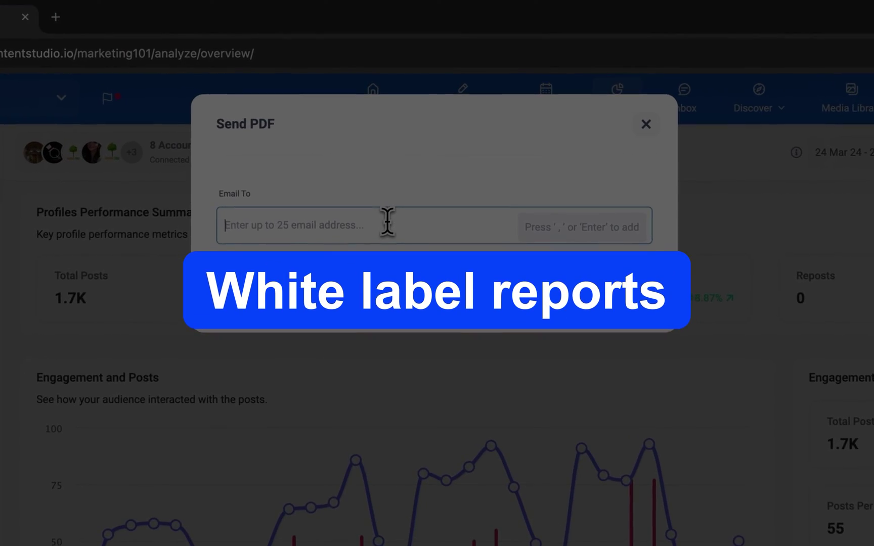
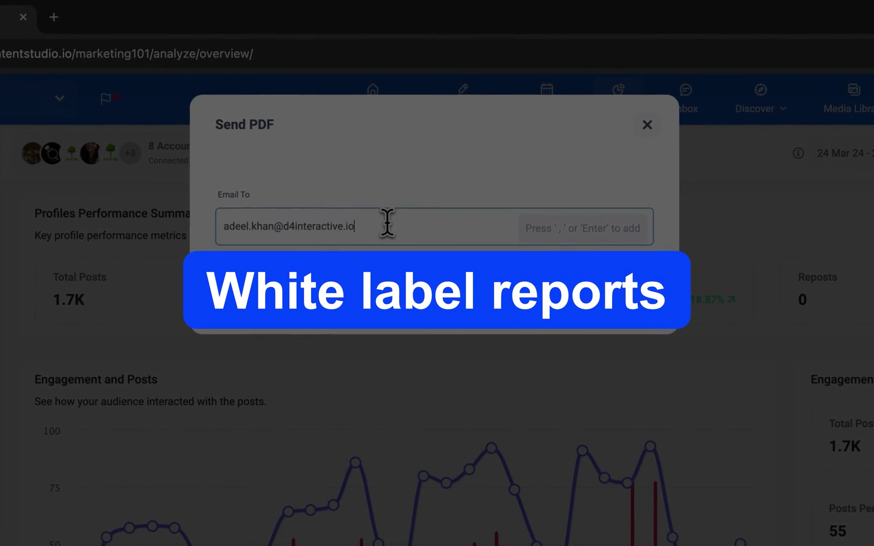
key("Return")
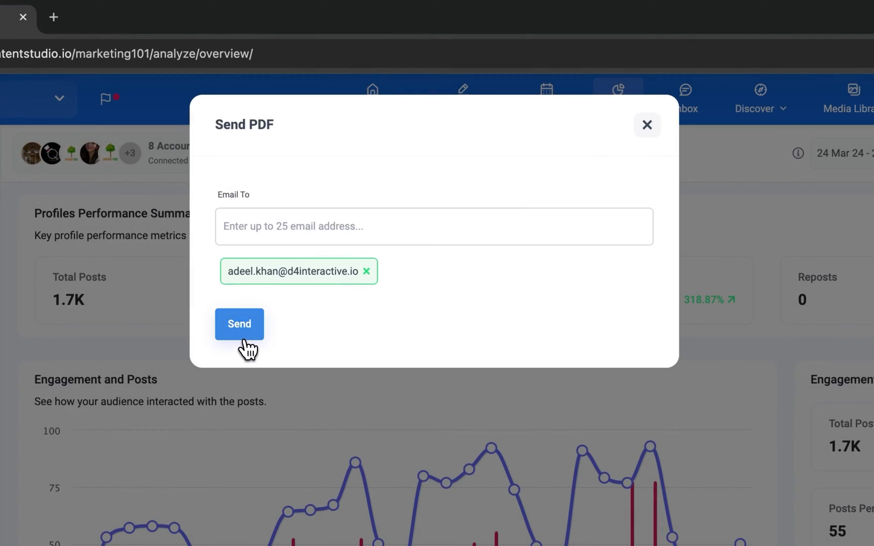
left_click(242, 339)
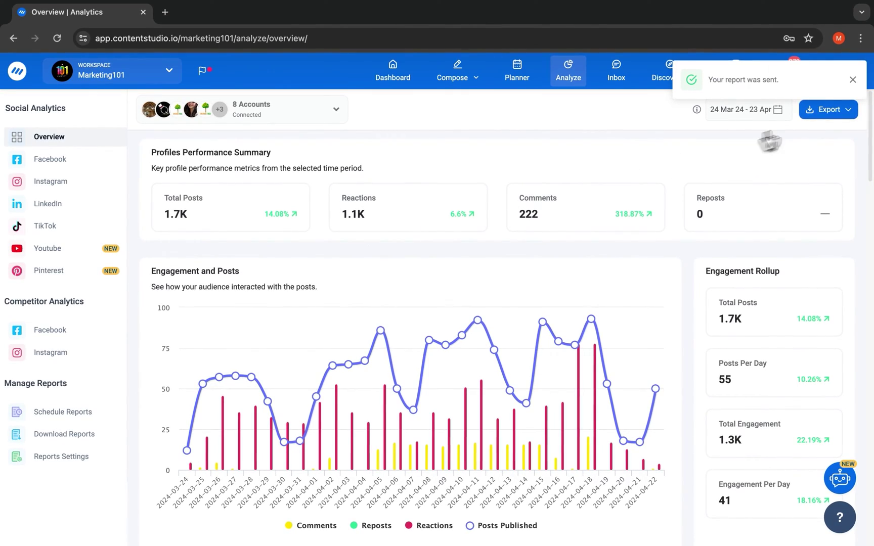
- Set up a monthly scheduled email report and add the recipient's address
left_click(834, 175)
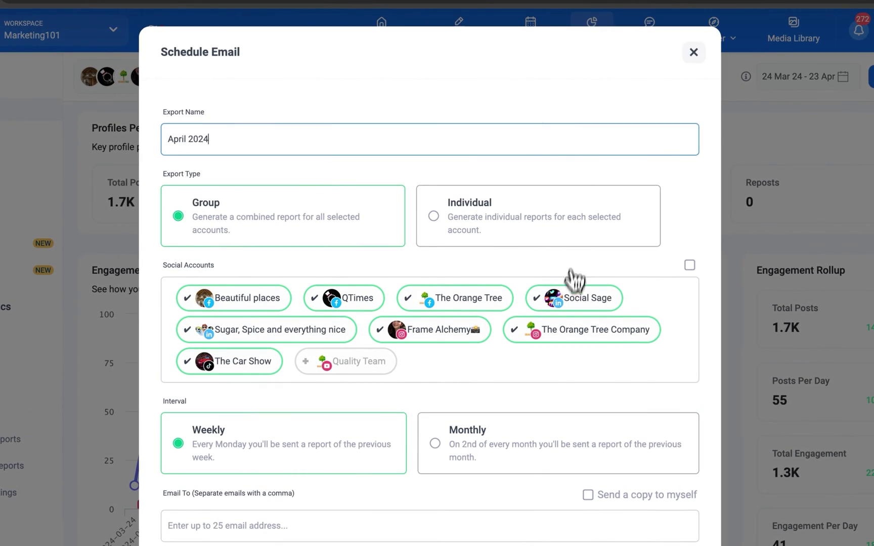
scroll(383, 313, "down", 1)
left_click(434, 416)
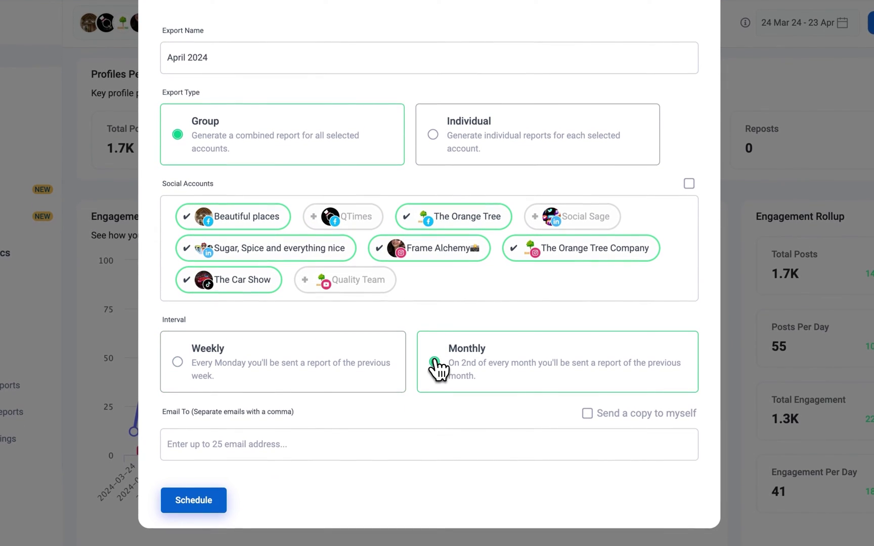
key("ctrl+v")
key("Return")
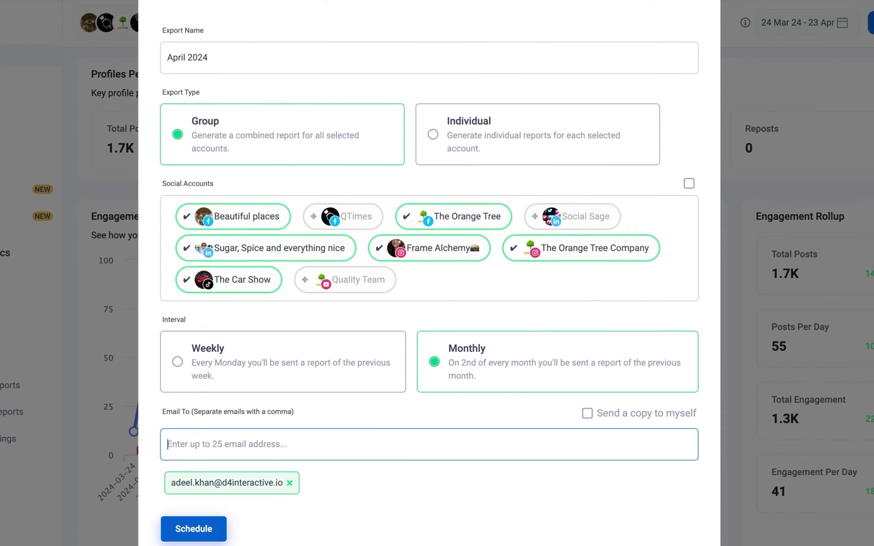
- Schedule the monthly email report, then filter the Inbox to both Orange Tree accounts
left_click(194, 528)
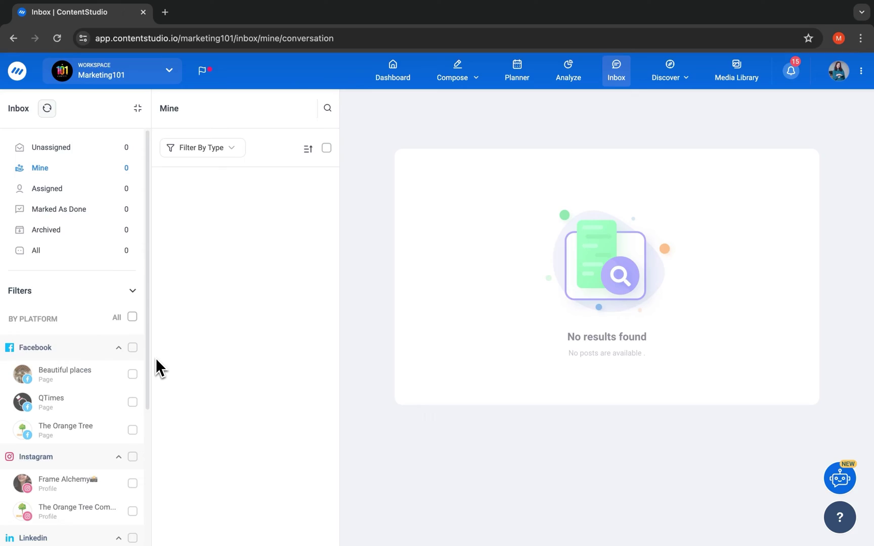
left_click(133, 511)
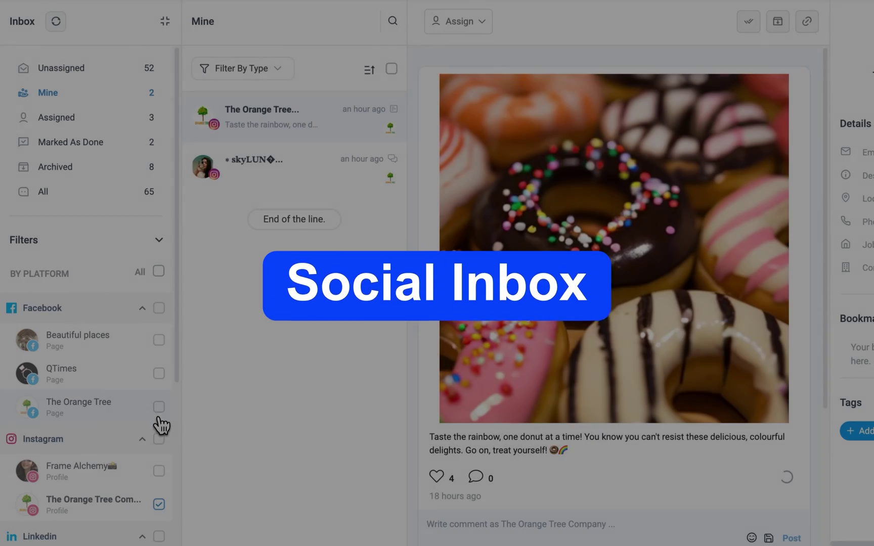
left_click(158, 407)
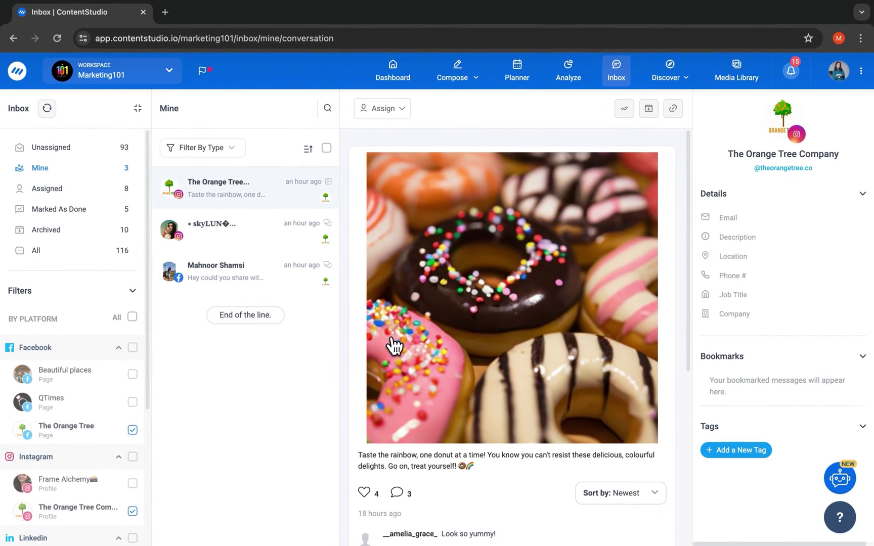
- Post a comment on the donut post announcing the extended launch discount
scroll(393, 346, "down", 5)
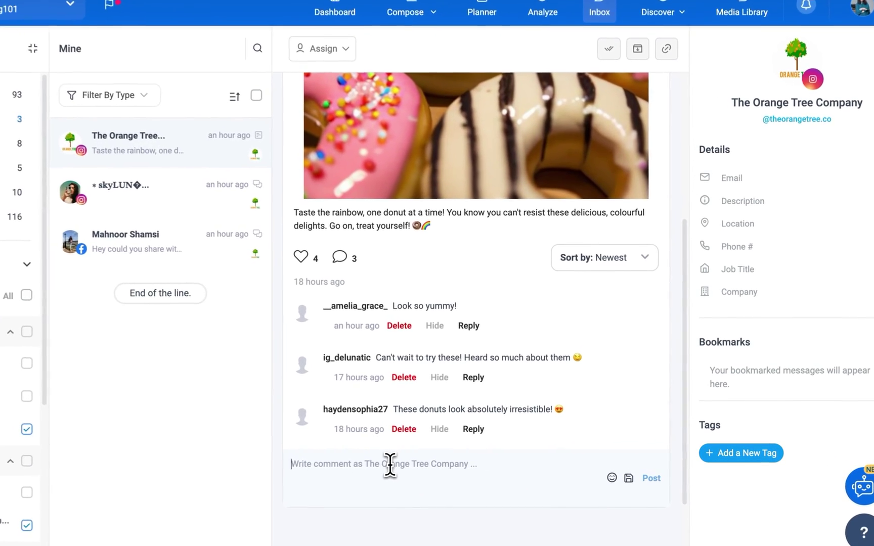
left_click(437, 453)
key("ctrl+v")
key("Return")
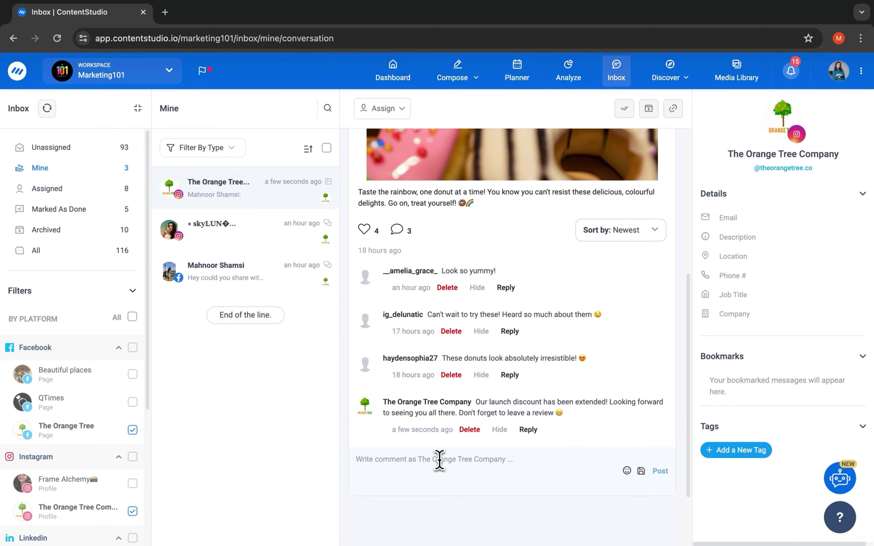
scroll(439, 460, "up", 5)
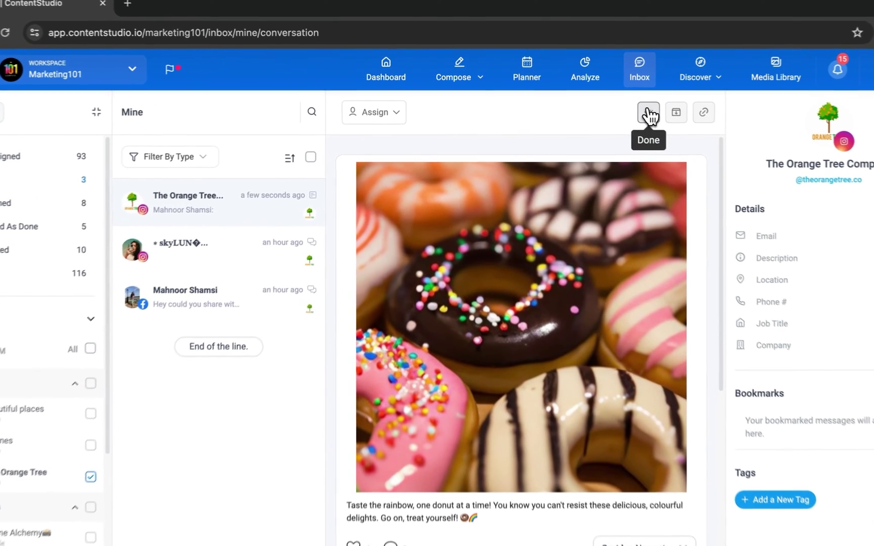
left_click(624, 109)
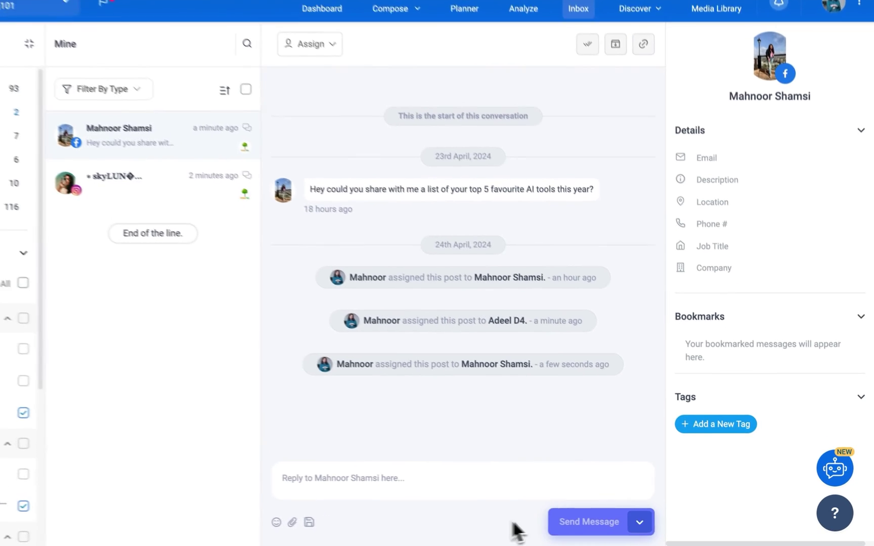
left_click(670, 525)
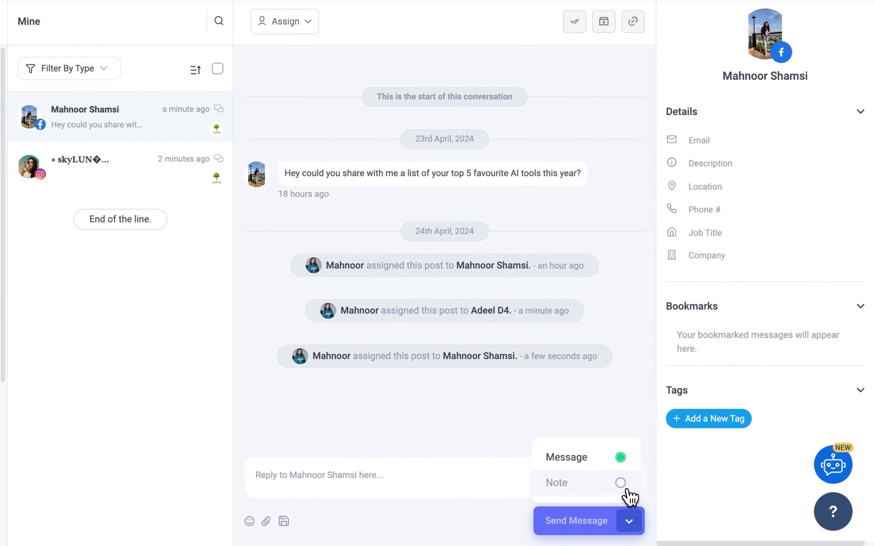
type("@Adeel D4 please check this")
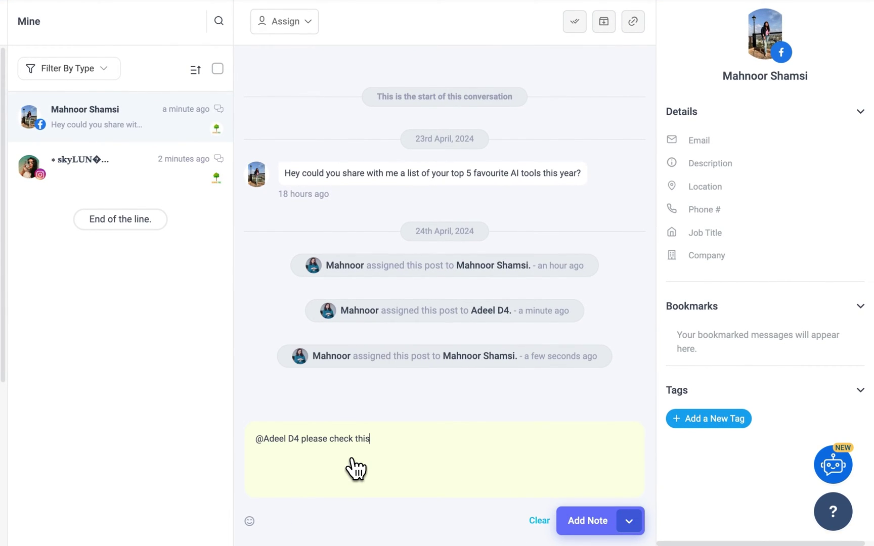
key("Return")
left_click(472, 391)
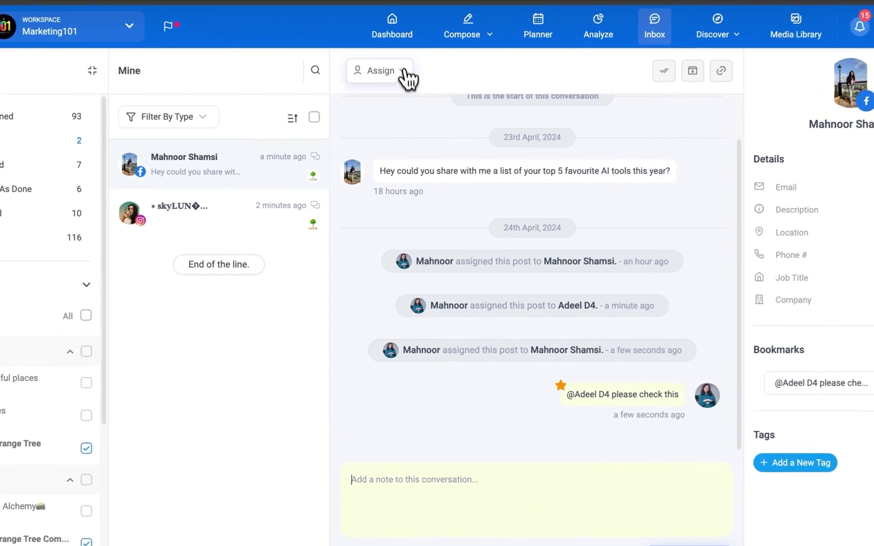
left_click(402, 71)
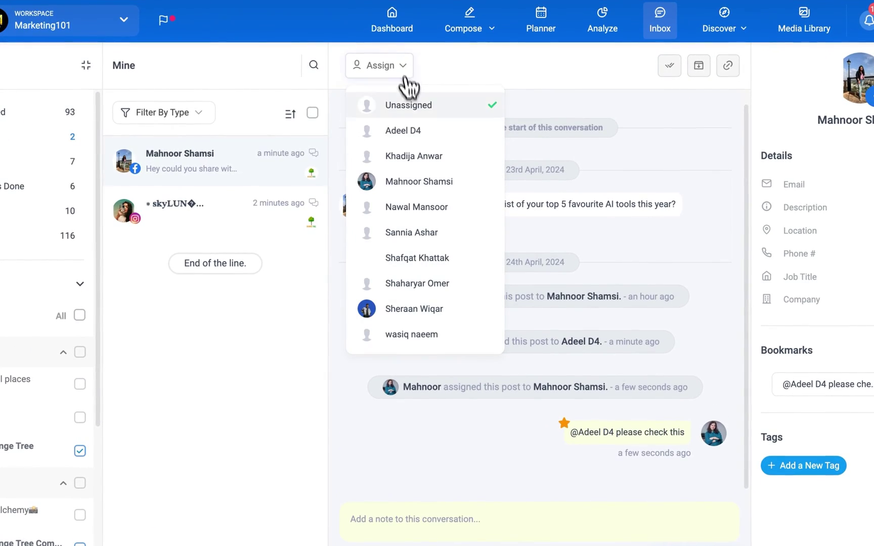
left_click(416, 132)
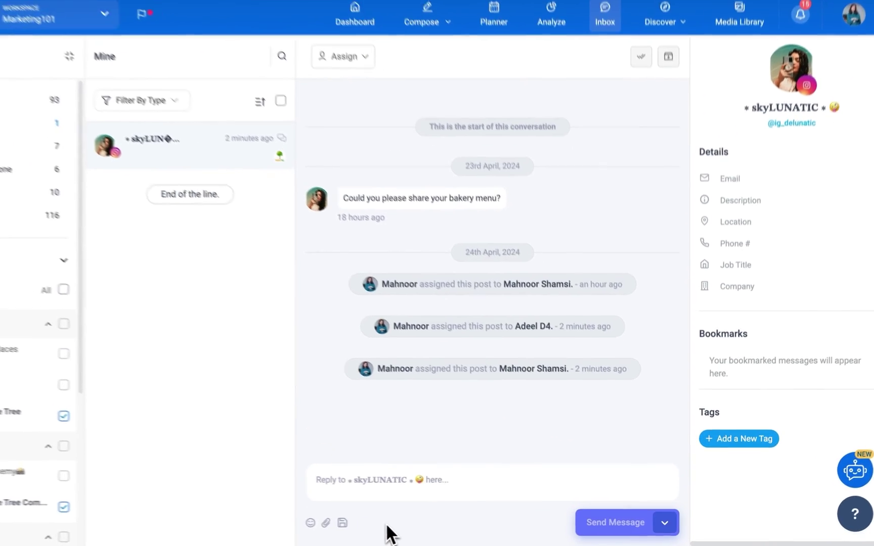
- Send the saved Menu reply, then send Bakery Menu.jpg as an attachment
left_click(343, 522)
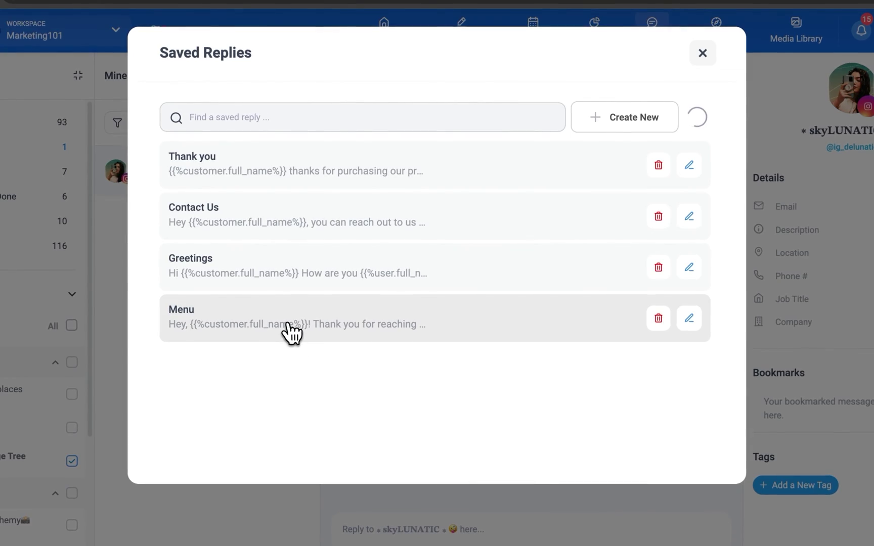
left_click(290, 331)
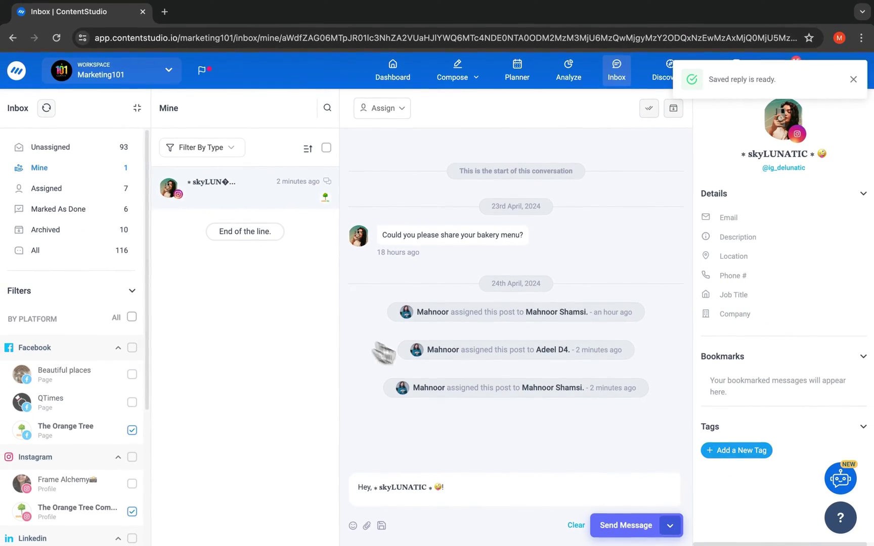
left_click(632, 524)
left_click(367, 525)
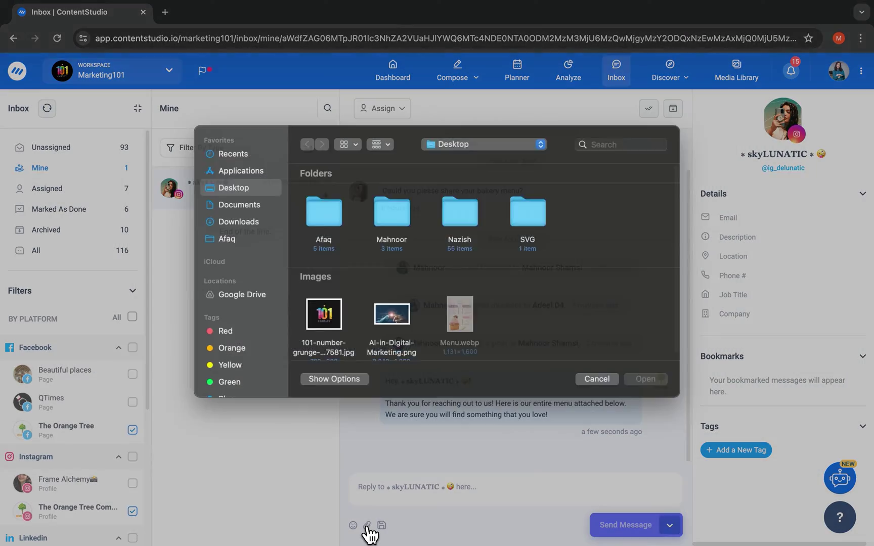
left_click(250, 167)
double_click(324, 235)
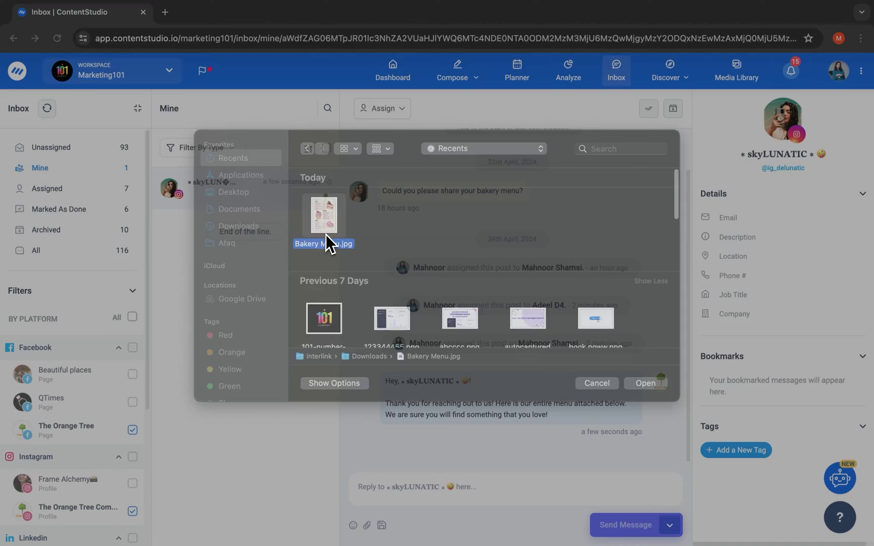
left_click(633, 528)
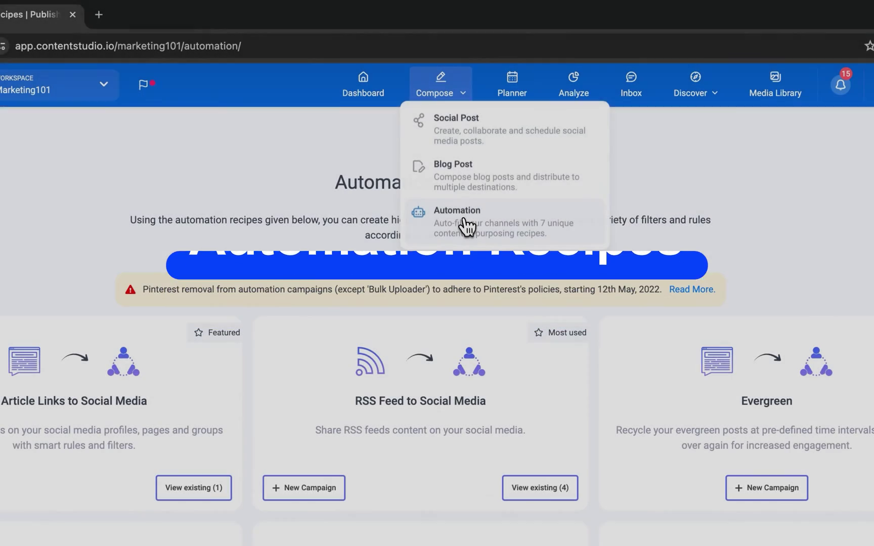
- Open the Automation recipes and scroll through the campaign recipe cards
left_click(465, 224)
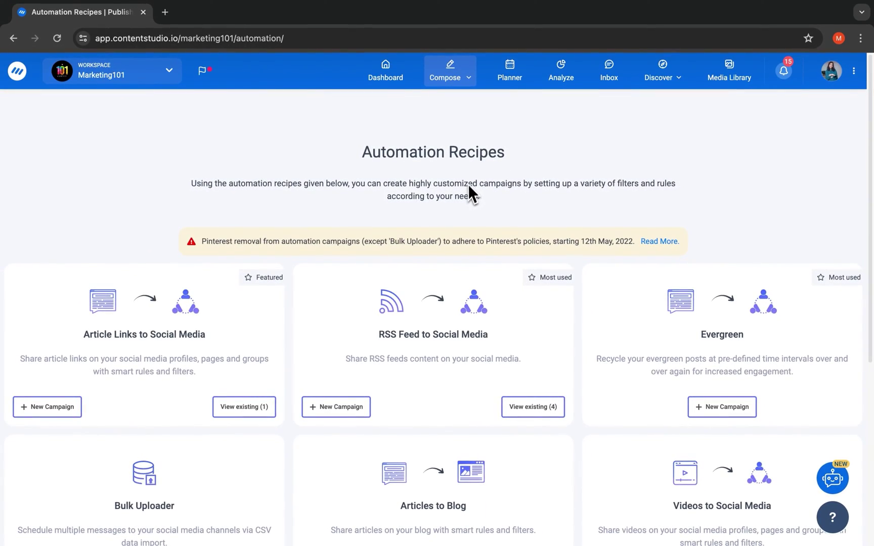
scroll(451, 273, "down", 2)
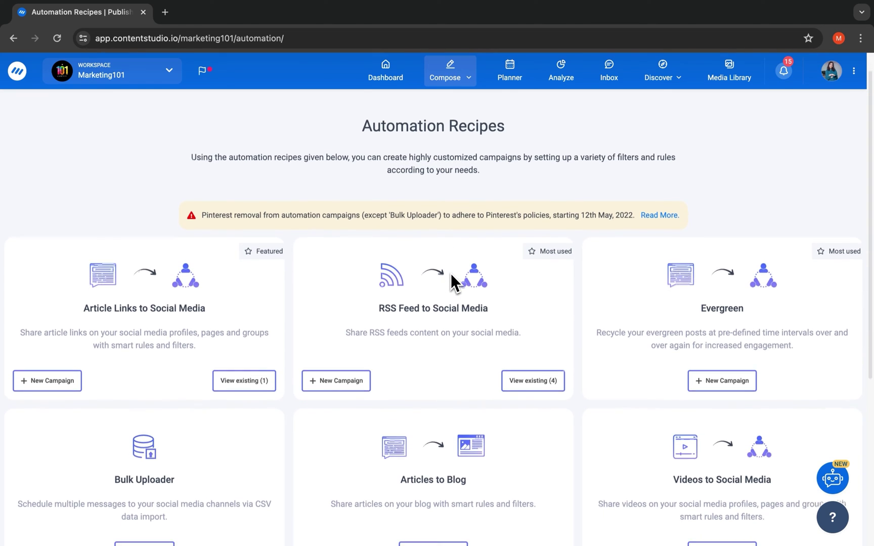
scroll(450, 273, "down", 1)
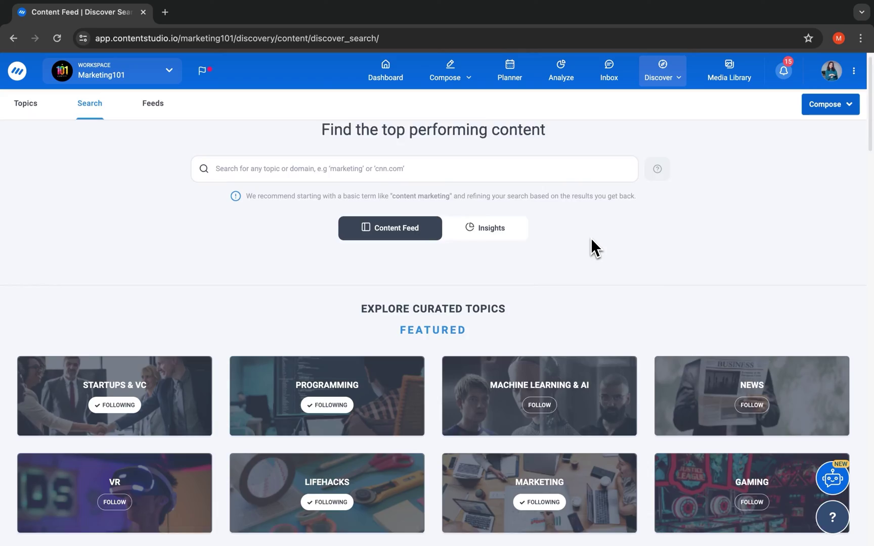
- Open the Machine Learning & AI curated topic and browse its 14,494 most-shared articles
scroll(591, 238, "down", 5)
scroll(591, 239, "down", 6)
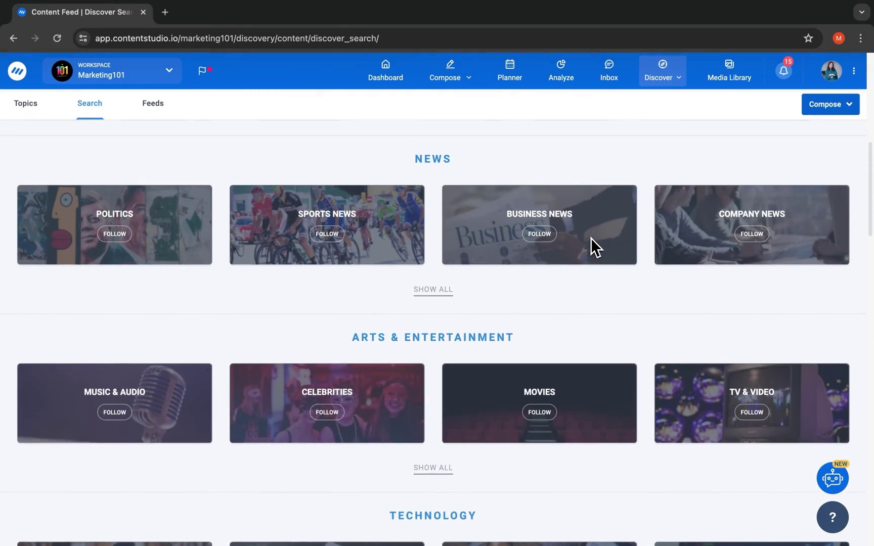
scroll(590, 238, "up", 8)
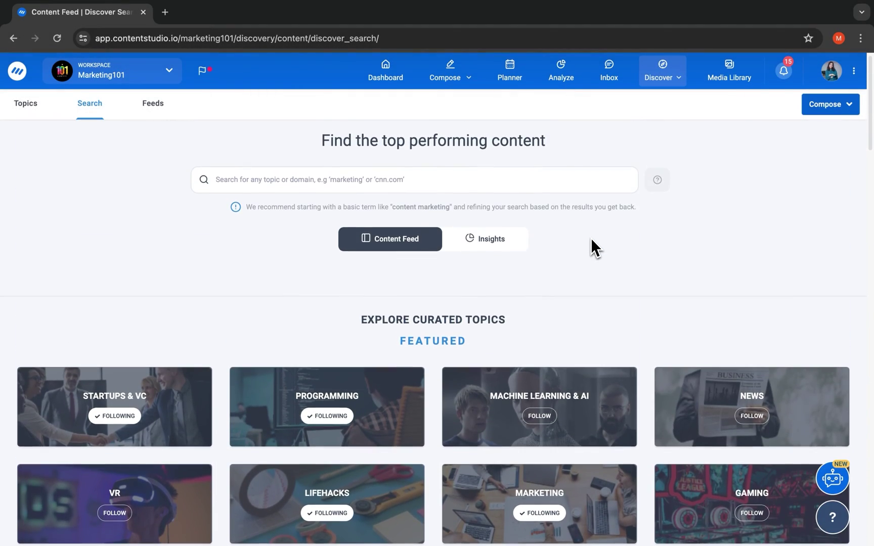
left_click(556, 188)
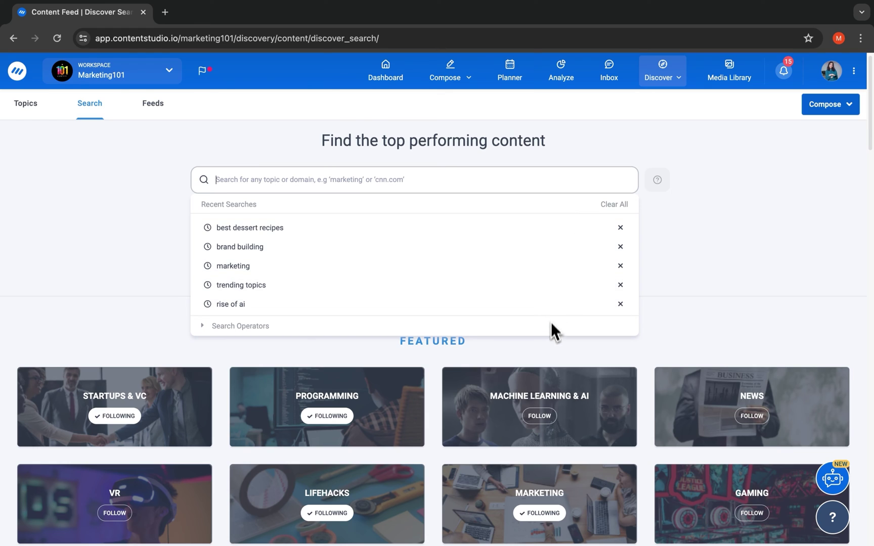
left_click(551, 350)
left_click(576, 433)
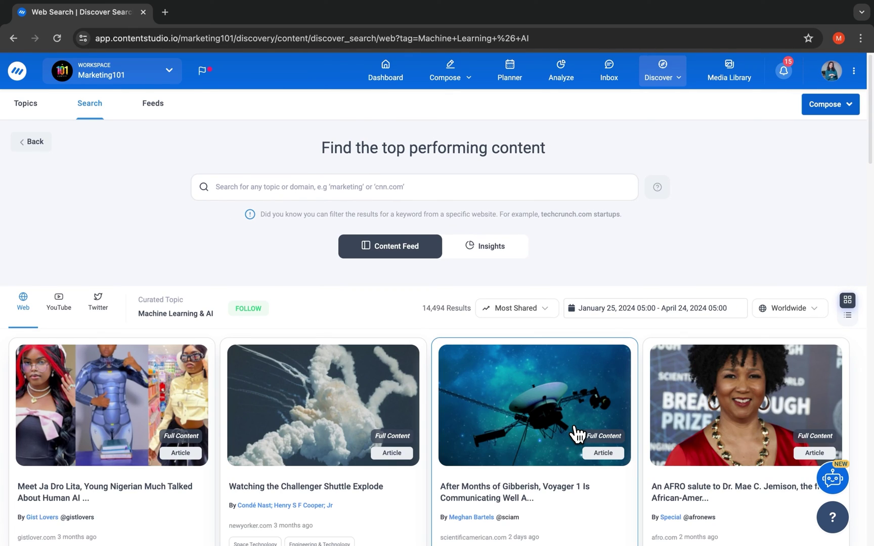
scroll(576, 432, "down", 5)
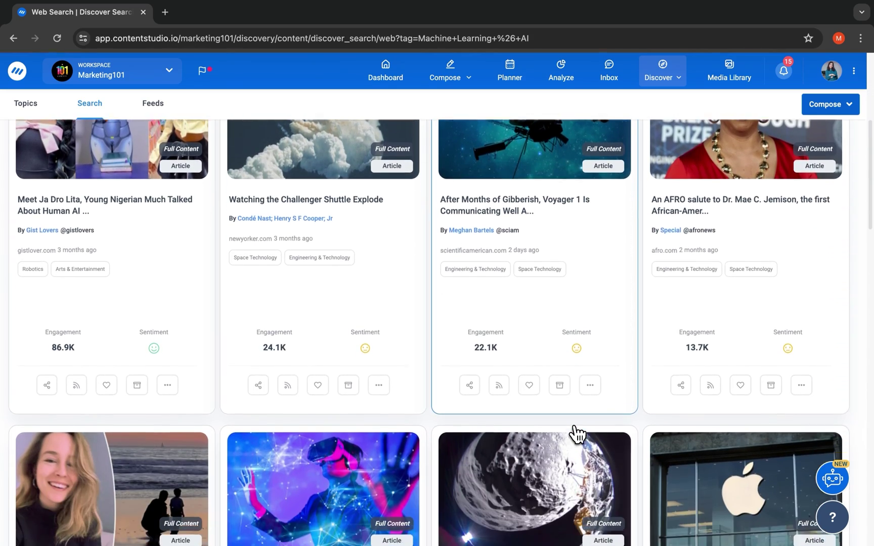
scroll(577, 433, "down", 6)
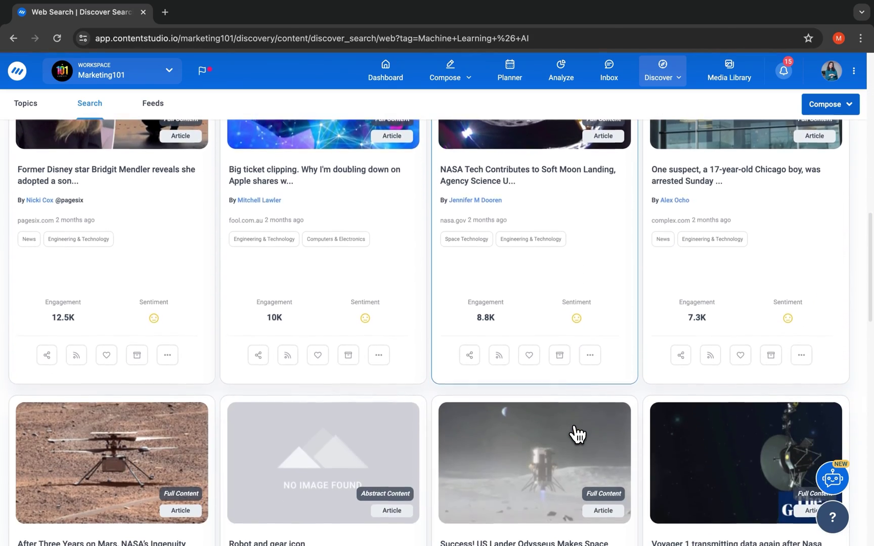